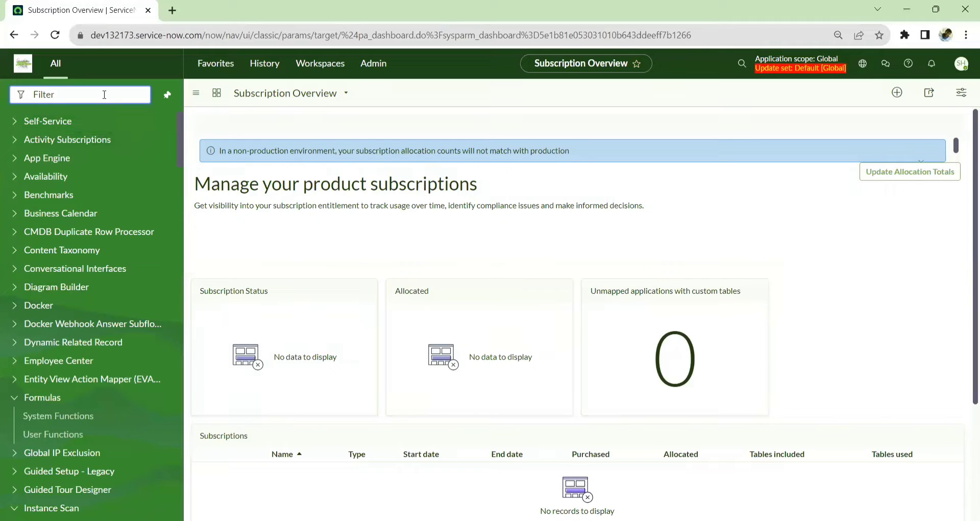
Open the list of the sys_user_has_role table from the navigator filter
text(sys_)
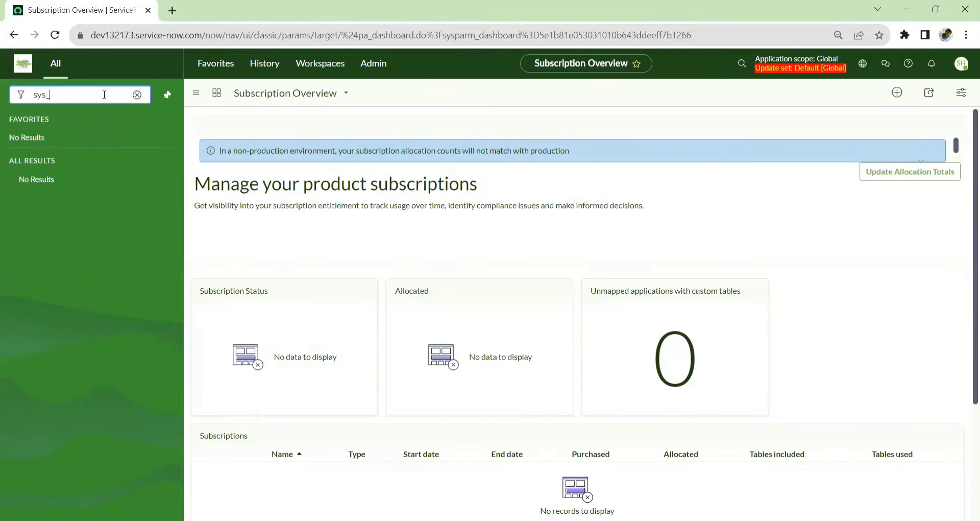
text(user_has_rol.LIST)
key(Return)
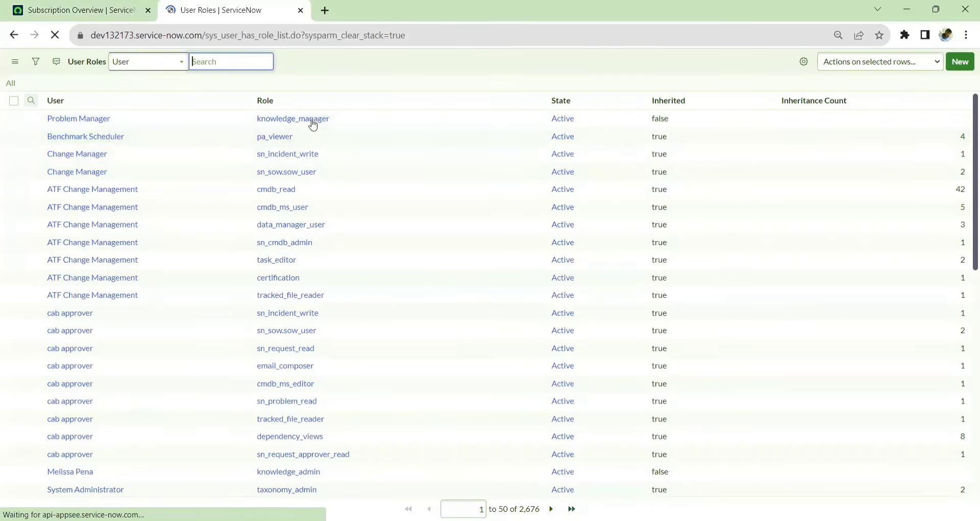
Filter the User Roles list to records whose role starts with itil and look through the matching users
click(279, 122)
text(itil)
key(Return)
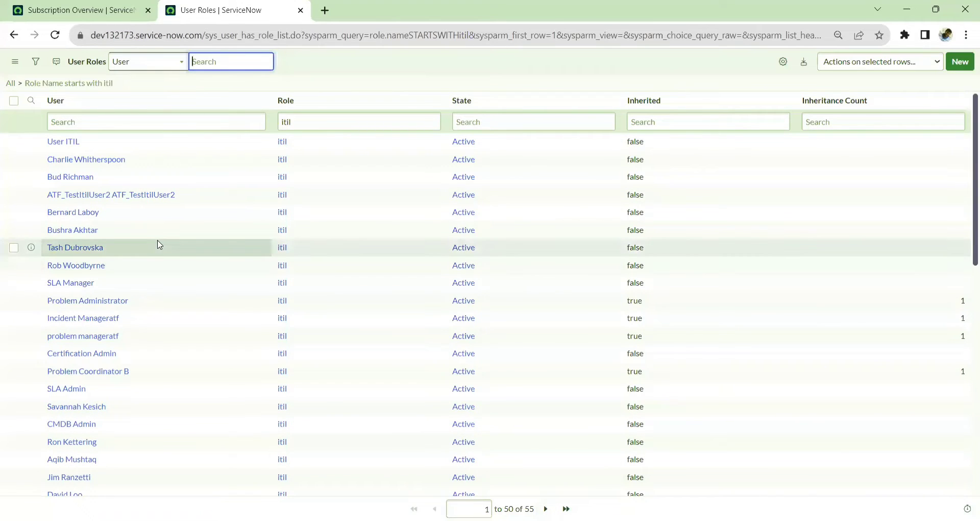
scroll(283, 302, down, 10)
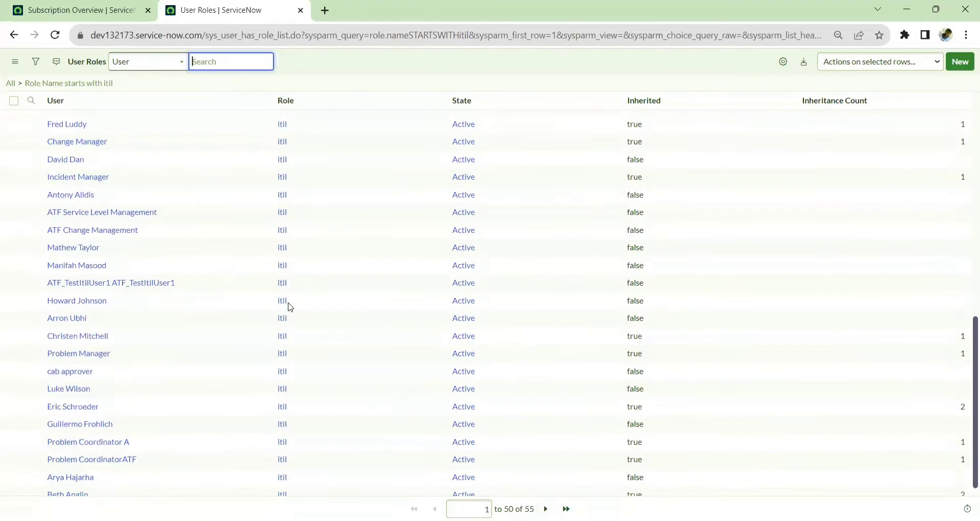
scroll(303, 294, up, 10)
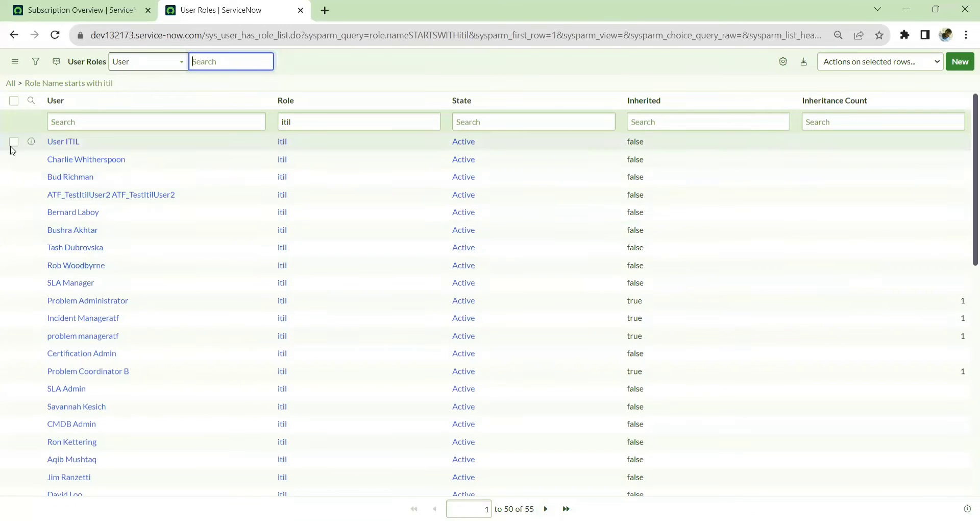
middle_click(31, 145)
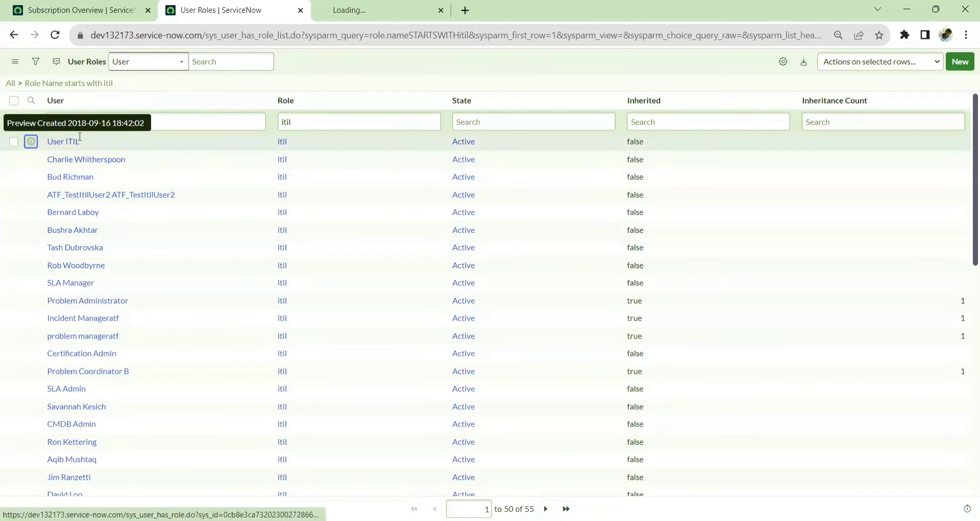
click(397, 13)
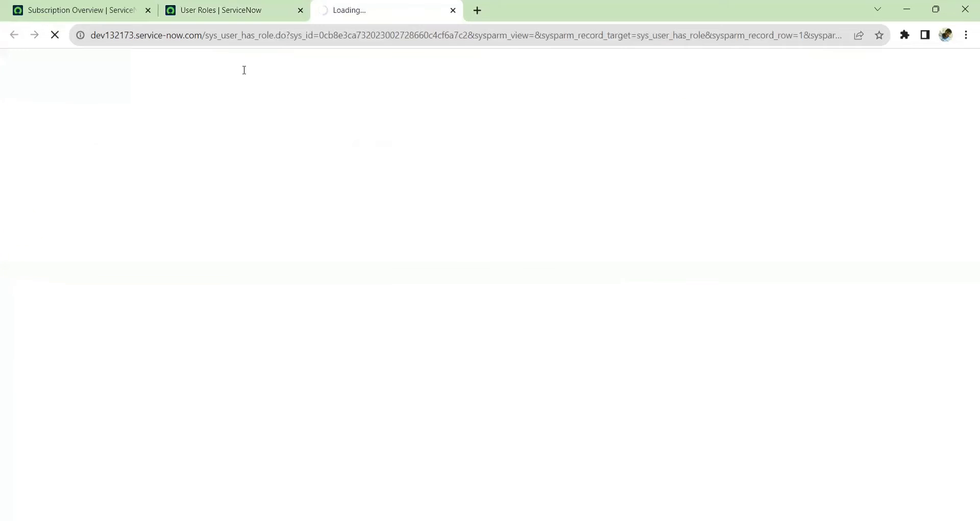
click(201, 10)
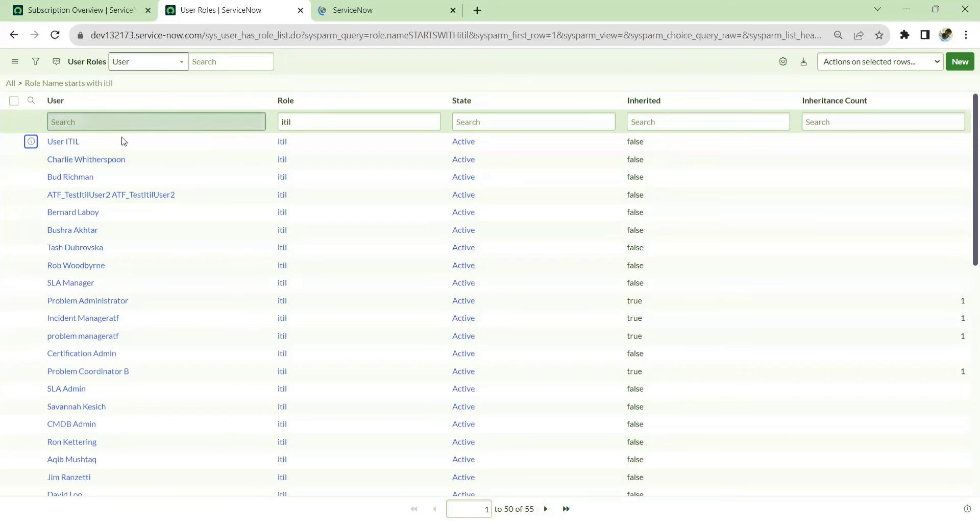
Open the User ITIL user record in its own tab and close the unneeded role assignment tab
middle_click(76, 145)
click(507, 21)
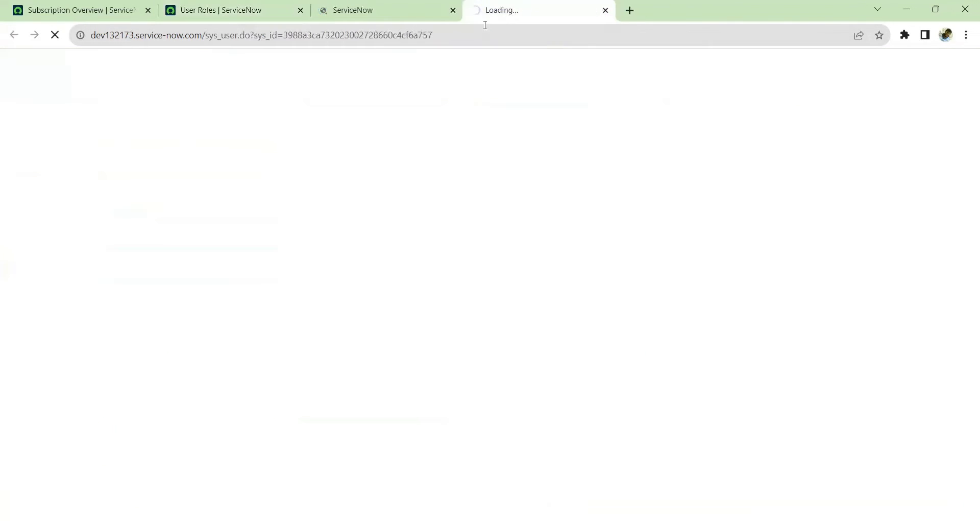
click(453, 10)
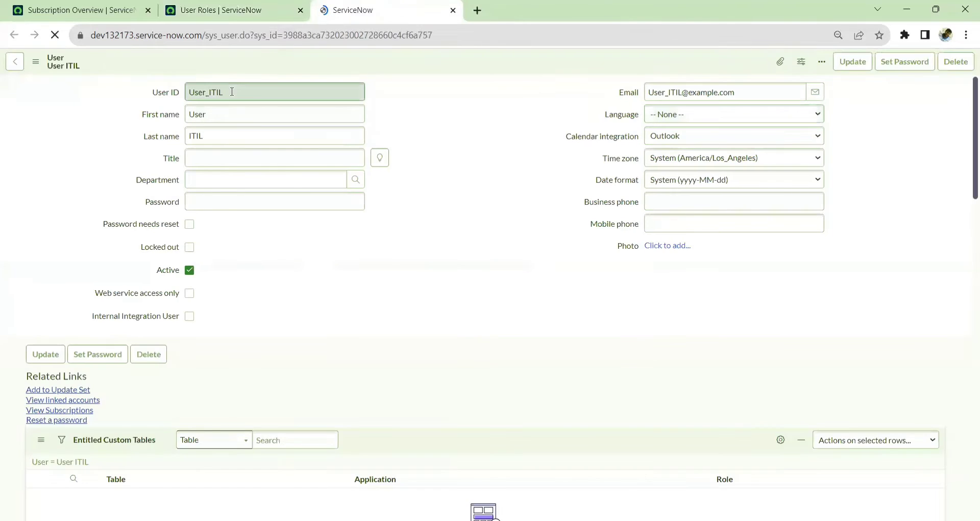
scroll(311, 350, down, 1)
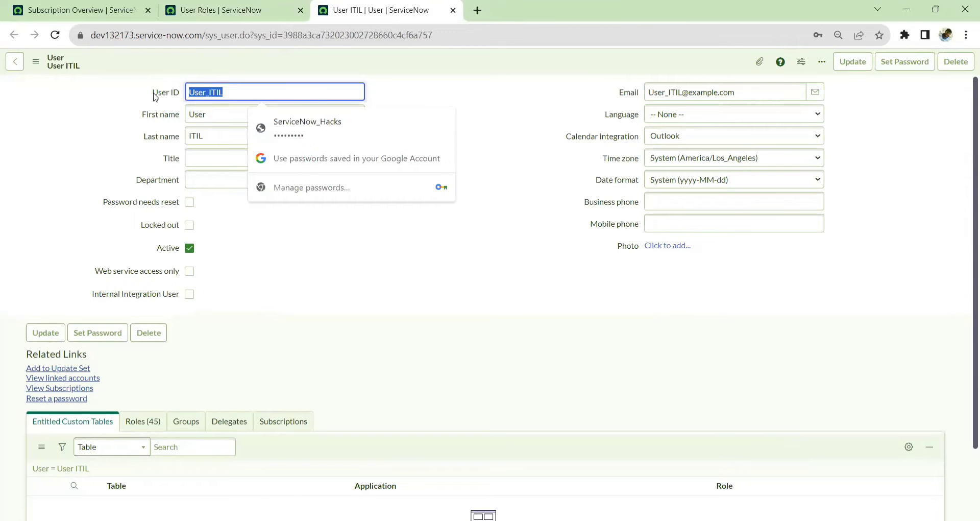
Return to the Subscription Overview tab and impersonate the user User_ITIL
click(116, 18)
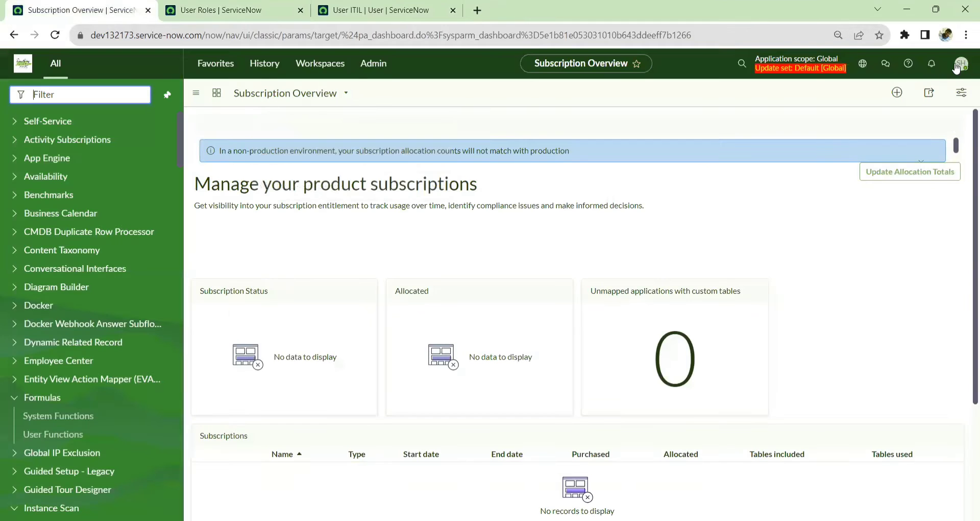
click(957, 65)
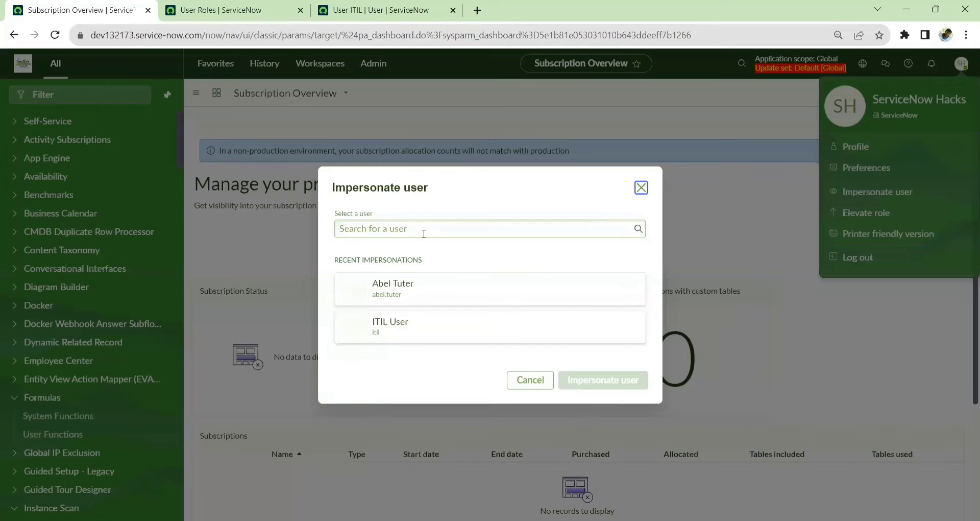
click(420, 232)
text(User_ITIL)
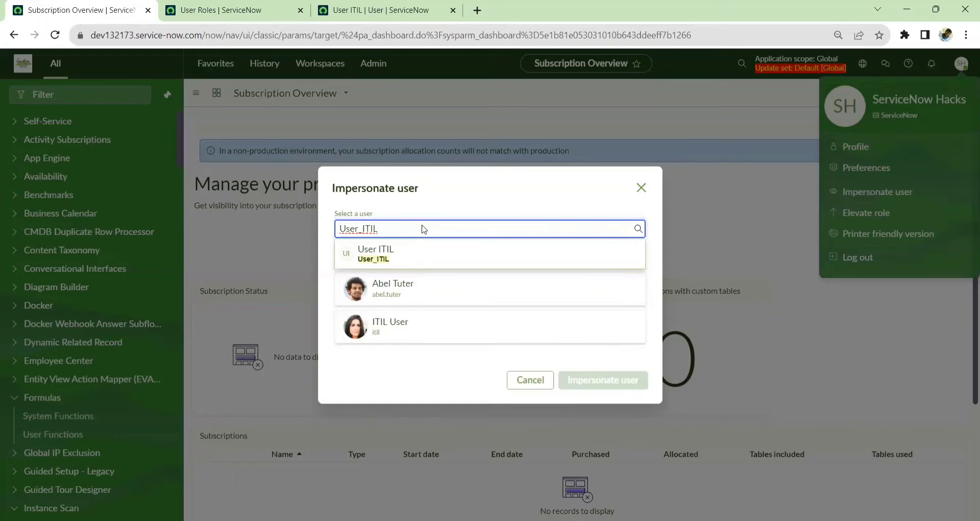
click(421, 263)
click(581, 387)
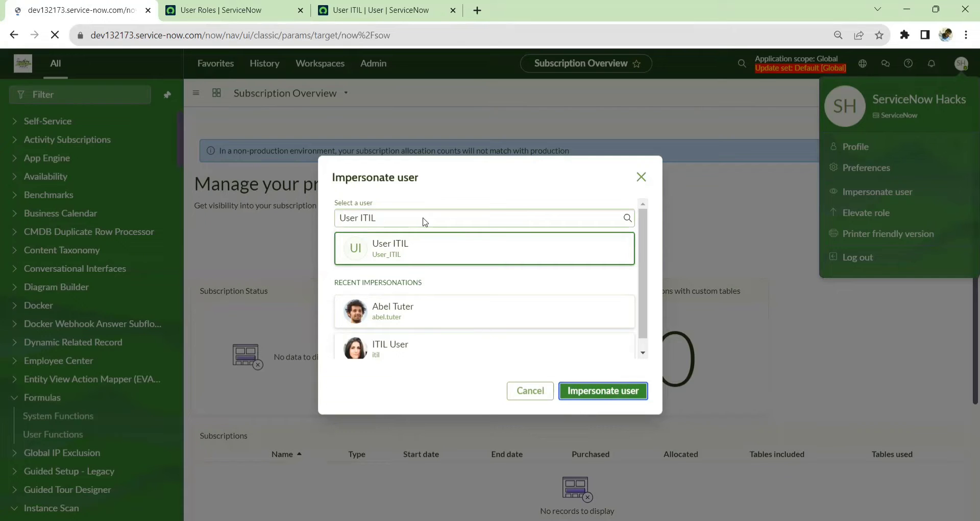
Close the User Roles list tab and the User ITIL record tab
click(294, 11)
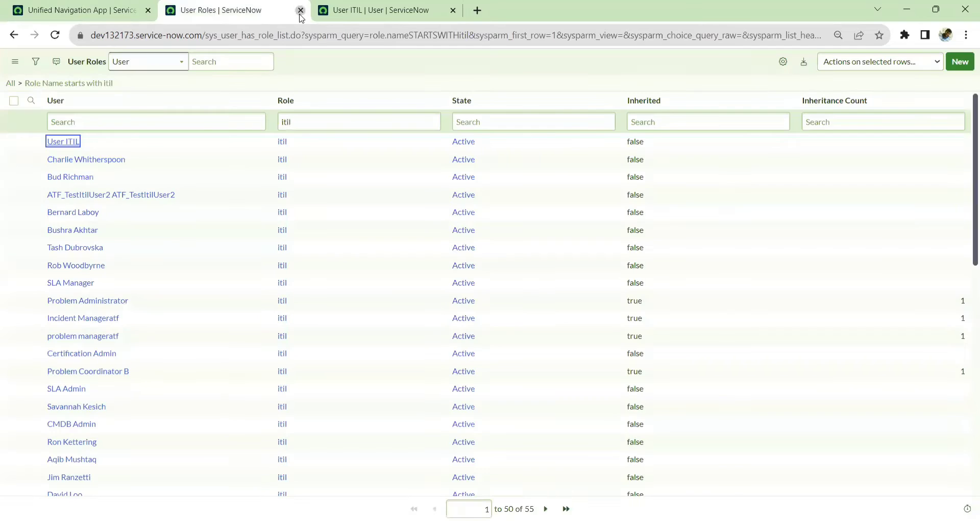
click(301, 10)
click(301, 10)
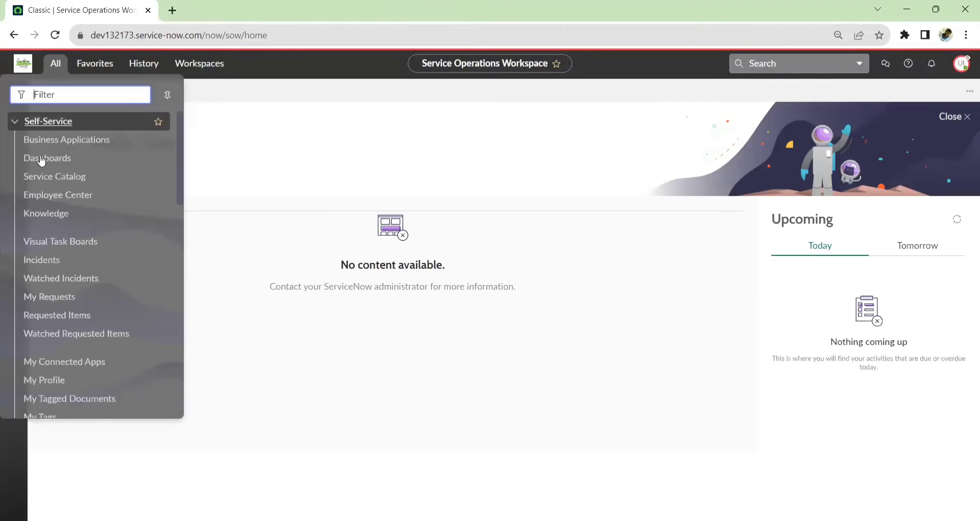
Open the Self-Service dashboards, dismiss the workspace welcome message, and review the ITIL Dashboard
click(41, 158)
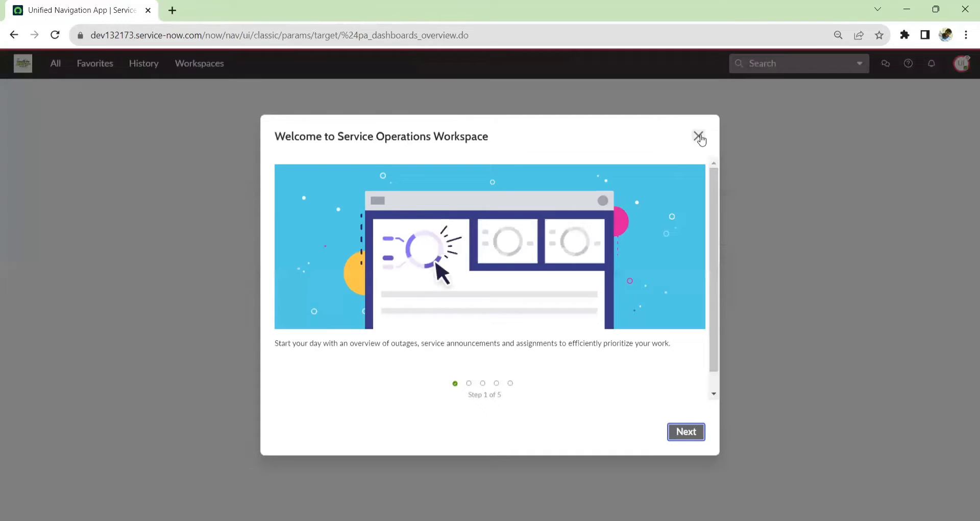
click(701, 136)
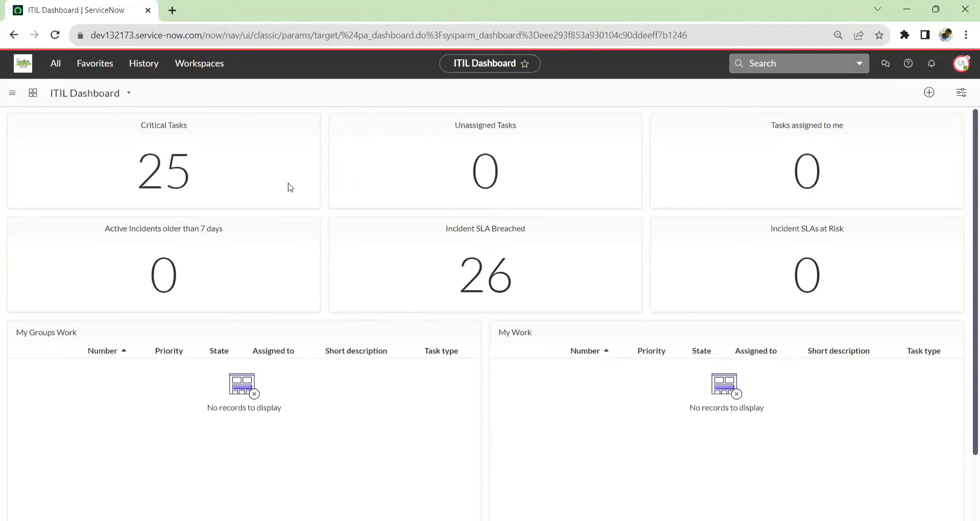
scroll(490, 295, down, 2)
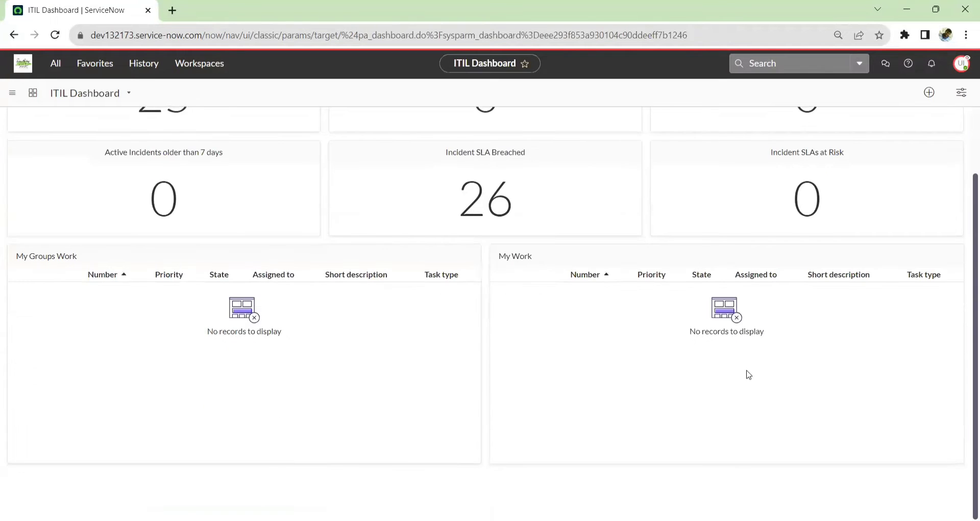
scroll(477, 335, up, 2)
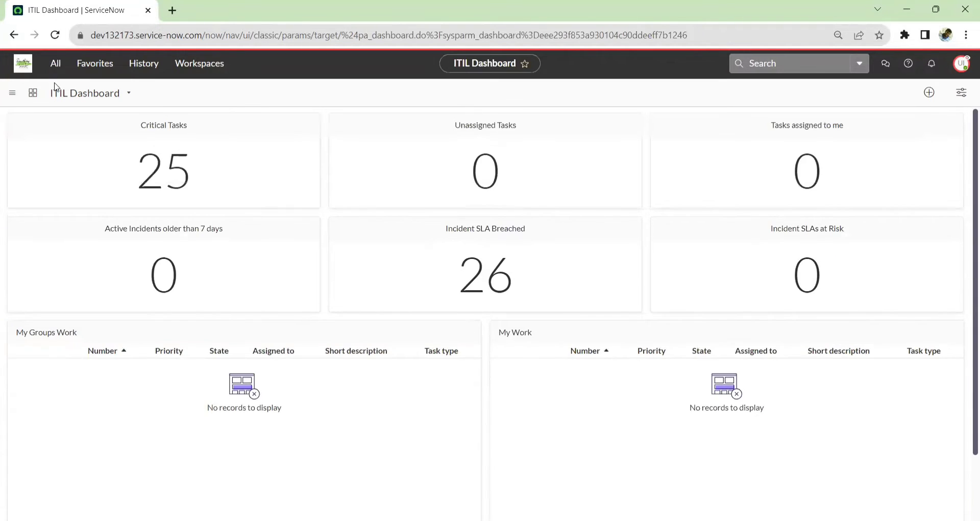
Open the Self-Service Incidents list in a new tab and remove its filter to list all incidents
click(55, 64)
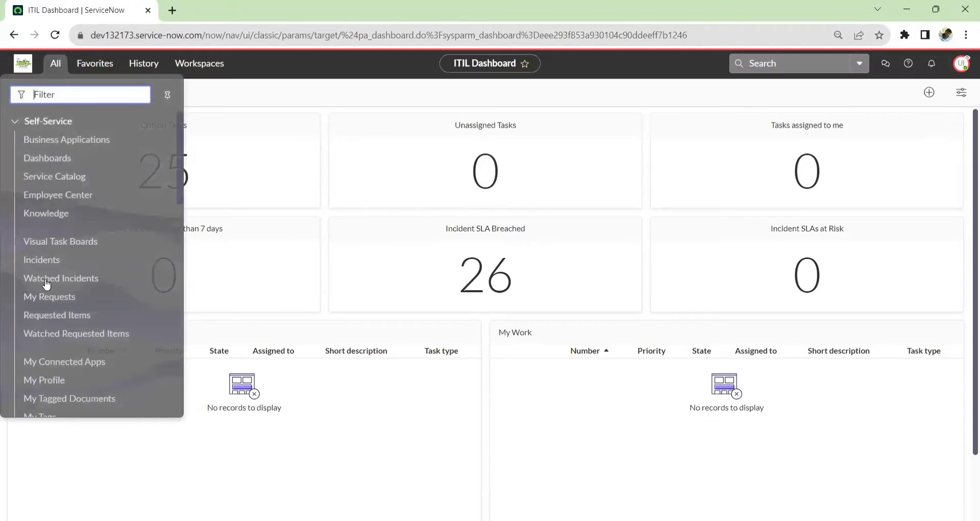
middle_click(44, 261)
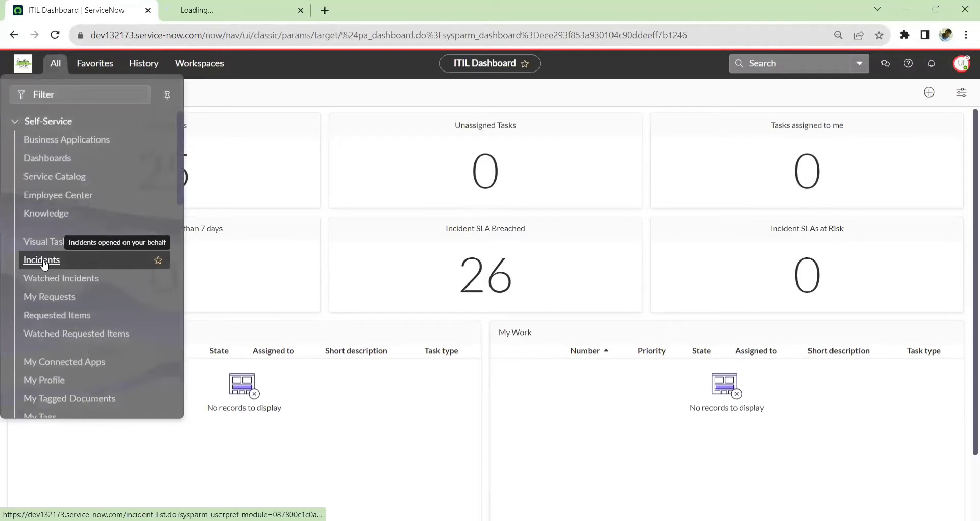
key(ctrl+Tab)
click(12, 85)
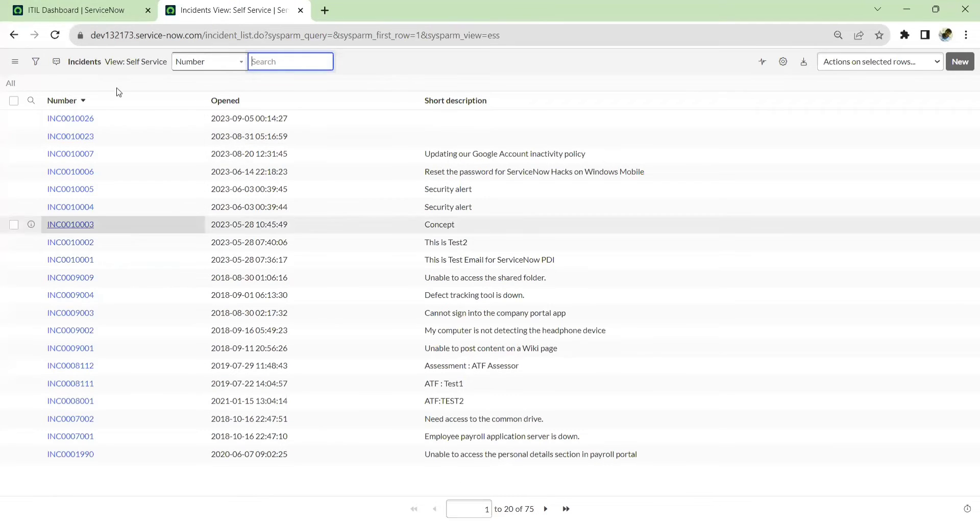
From the ITIL Dashboard tab, filter the navigator by change and open the list of all change requests in a new tab
click(96, 12)
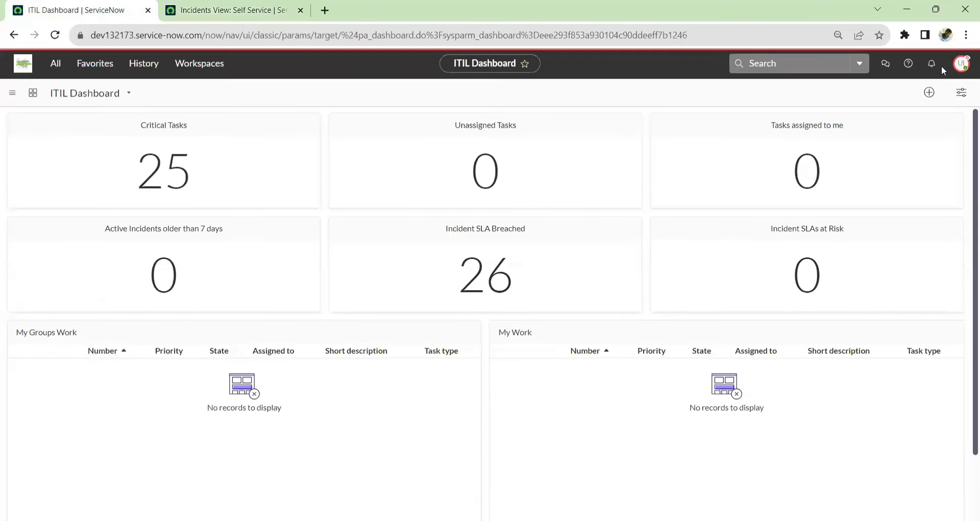
click(58, 74)
text(cahnge)
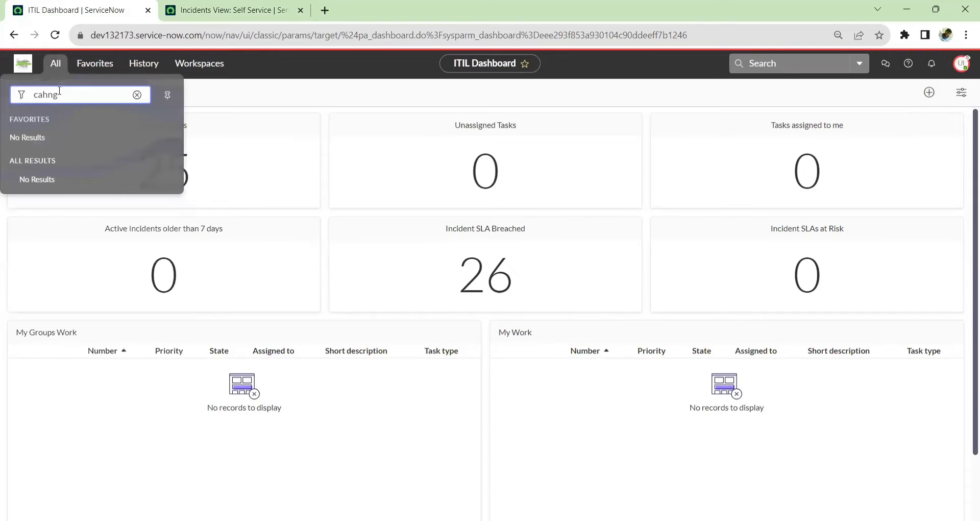
key(BackSpace)
key(BackSpace)
key(BackSpace)
key(BackSpace)
key(BackSpace)
text(change)
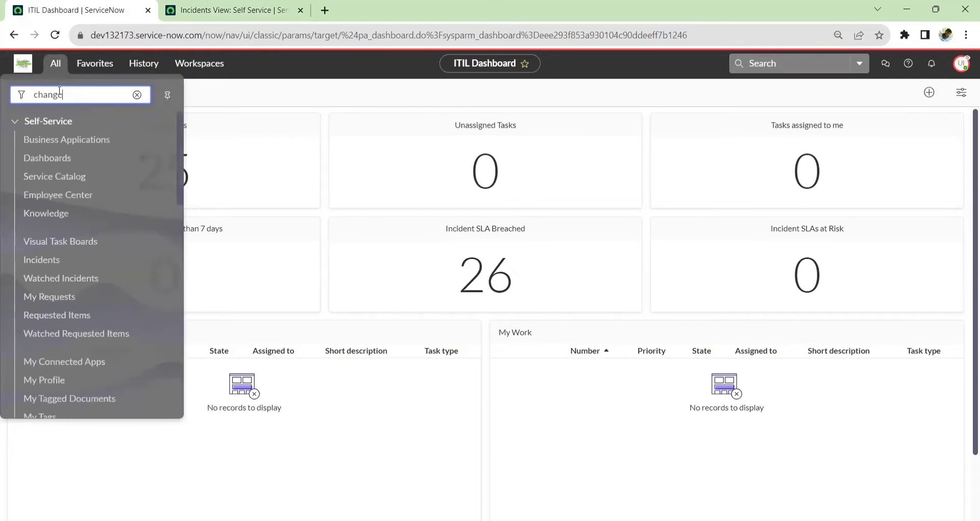
middle_click(36, 253)
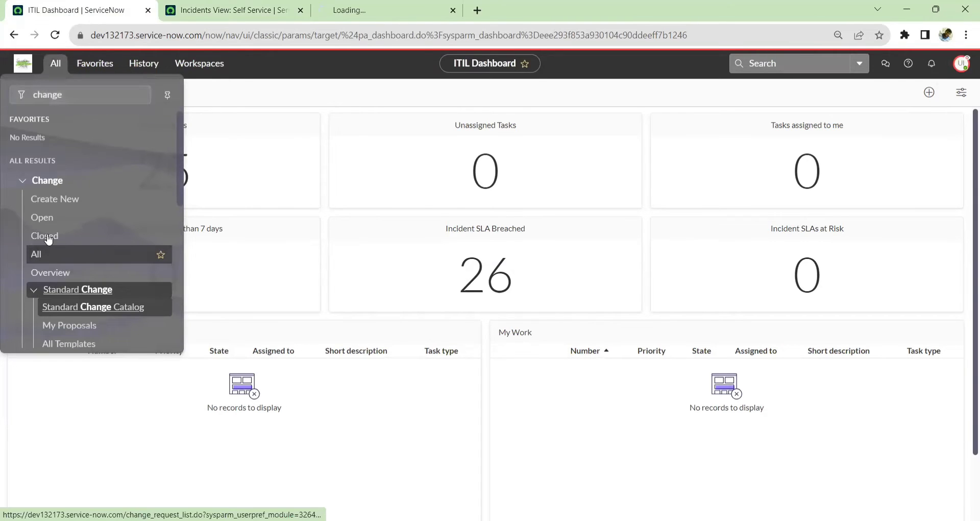
click(415, 8)
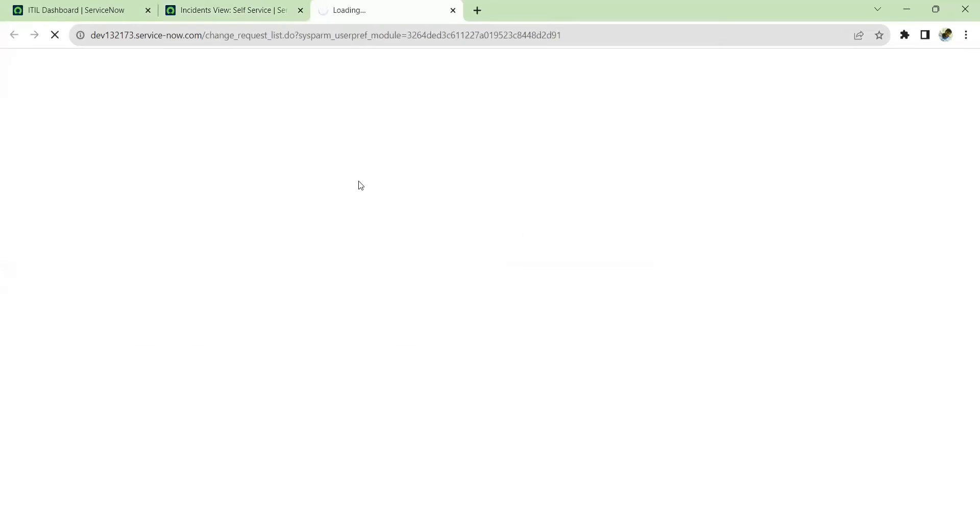
Return to the ITIL Dashboard tab and clear the change filter from the navigator
click(83, 11)
click(56, 64)
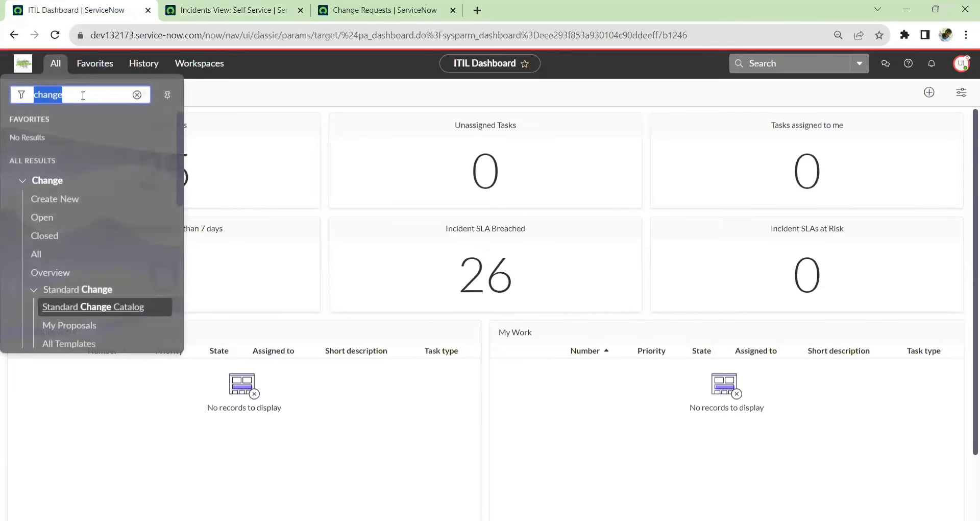
click(137, 95)
Glance at the Incidents list, return to the ITIL Dashboard tab, and end the impersonation of User ITIL
click(211, 11)
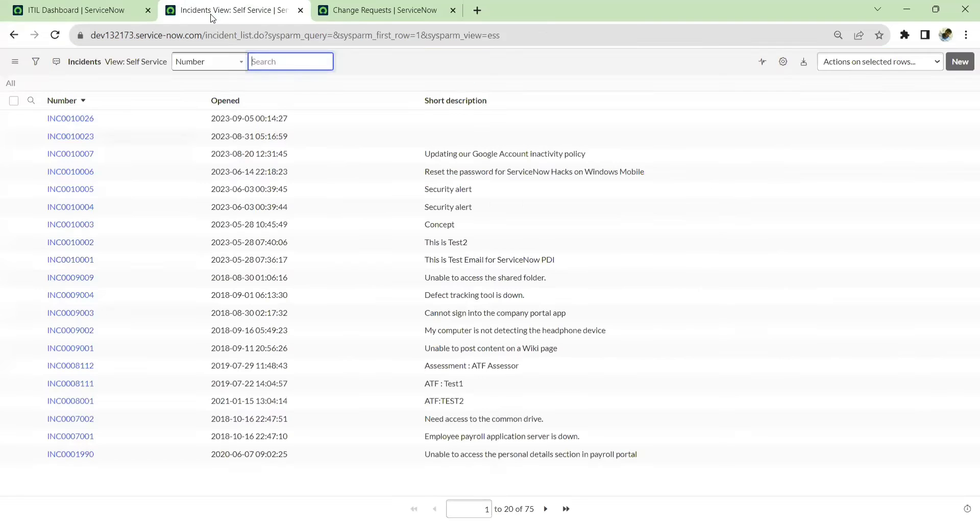
click(117, 9)
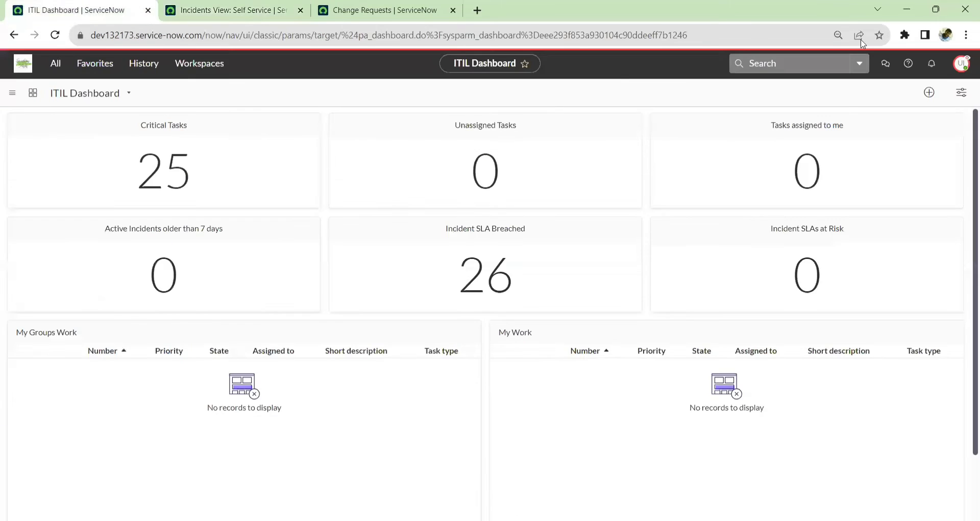
click(961, 63)
click(863, 196)
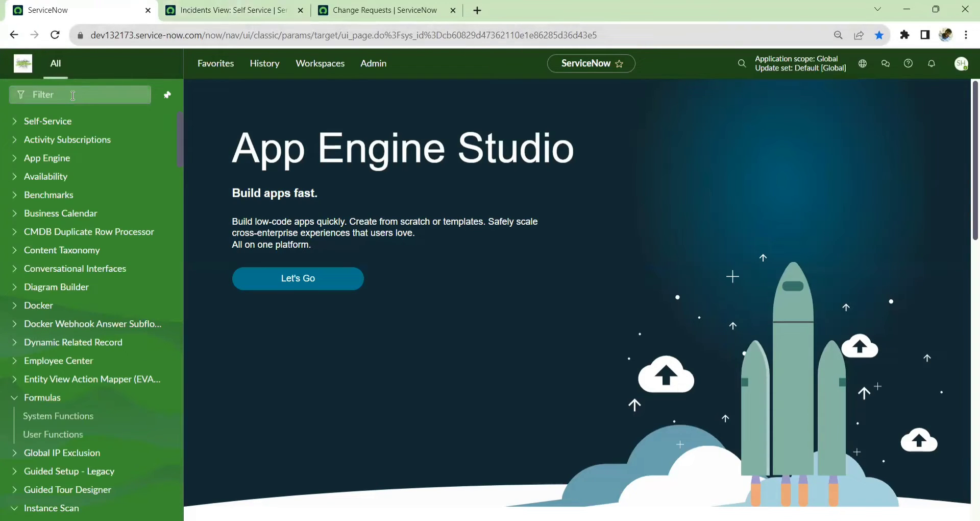
Filter the navigator by role and open the Roles list under User Administration in a new tab
click(66, 95)
text(role)
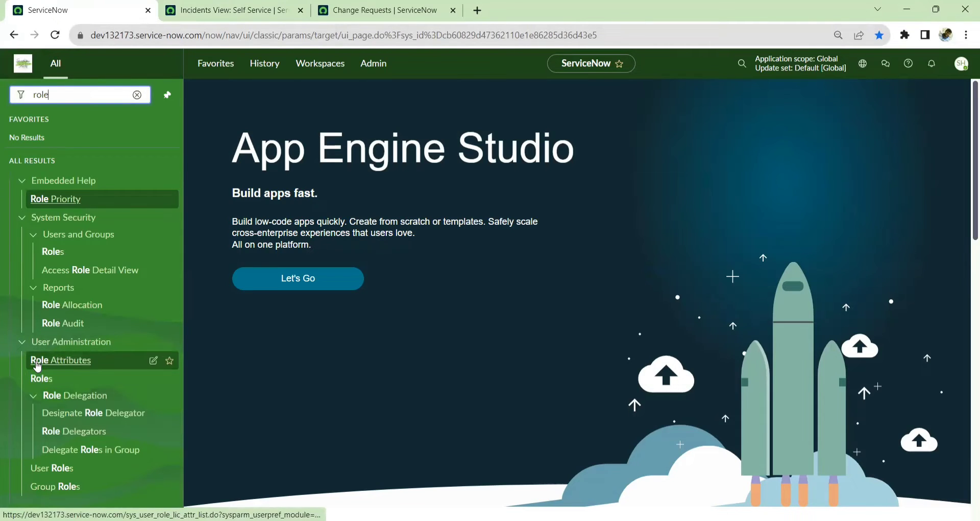
middle_click(41, 382)
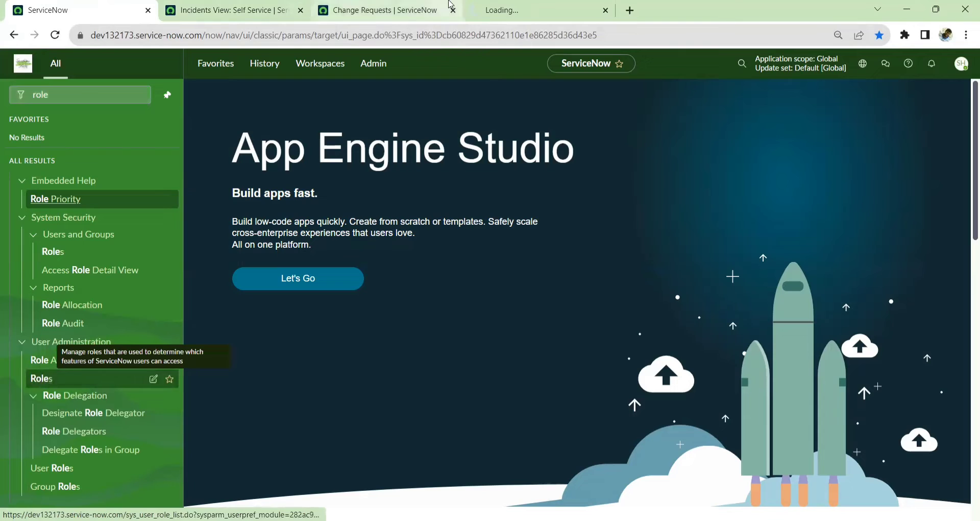
In the Roles list tab, create a new role named u_read_only_access and save the record
click(536, 10)
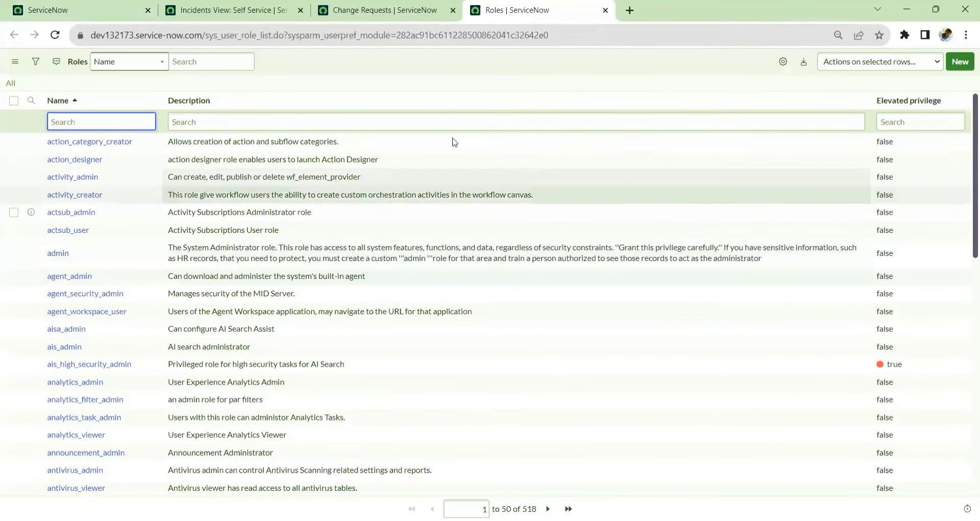
click(960, 62)
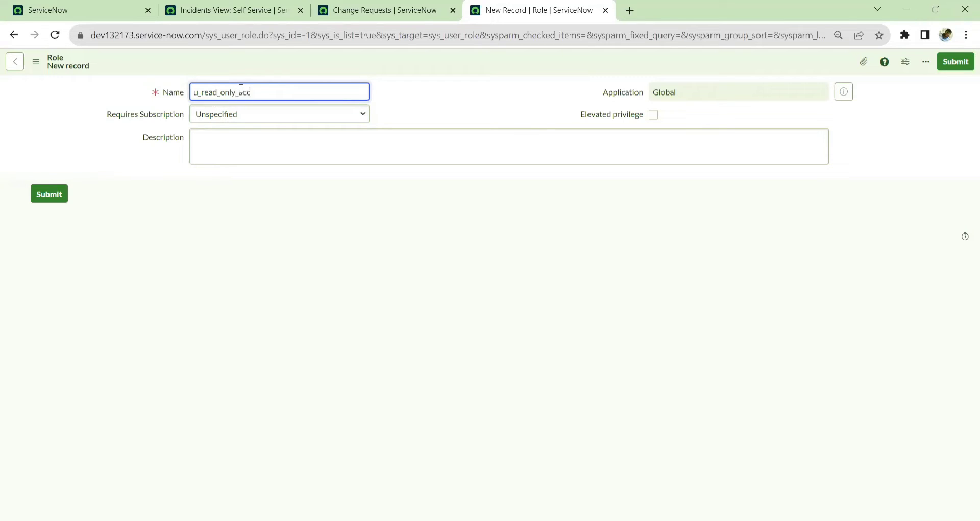
right_click(550, 64)
click(560, 70)
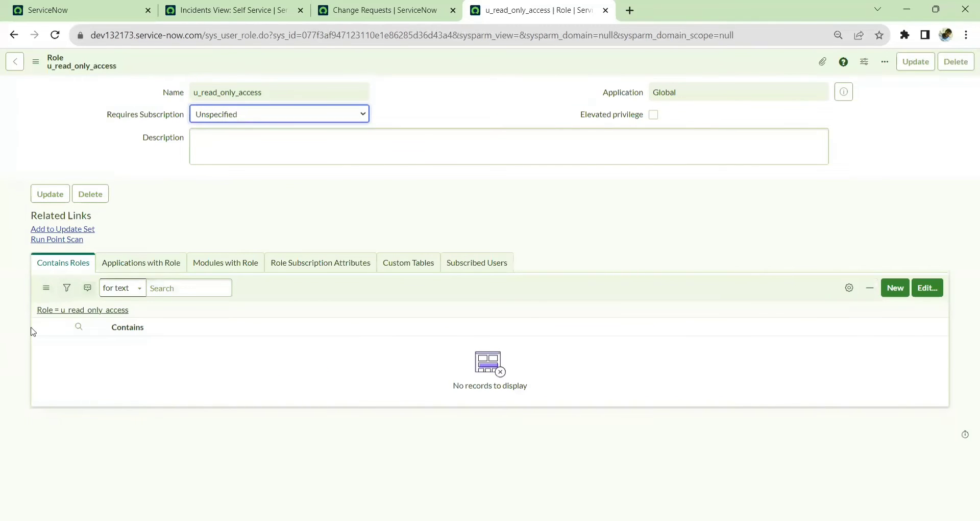
Edit the contained roles of u_read_only_access, filtering the collection by *read and adding cmdb_read, sn_change_read and sn_problem_read
click(932, 287)
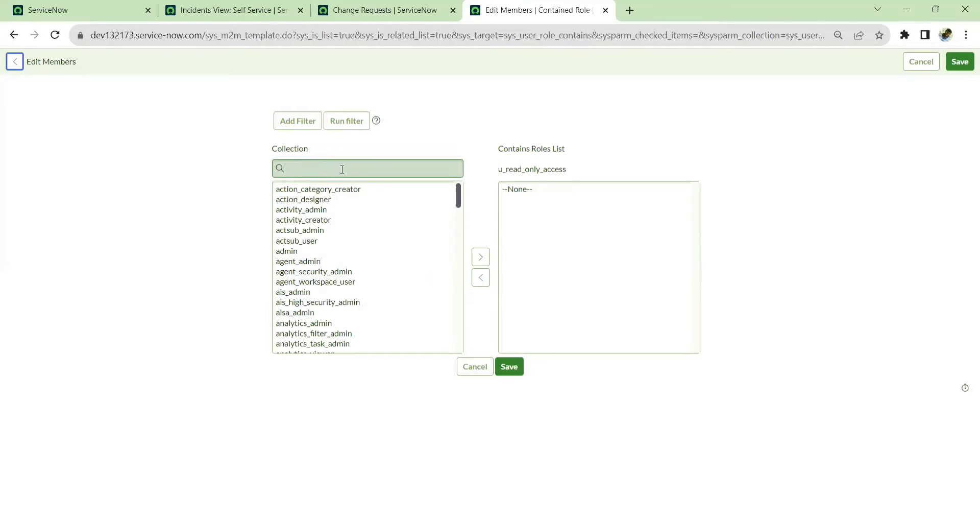
click(318, 196)
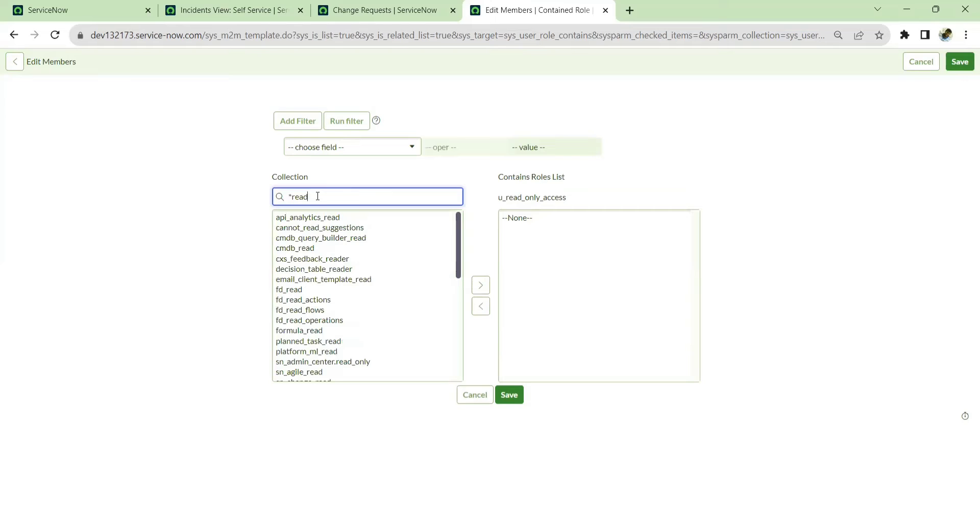
click(288, 248)
double_click(288, 248)
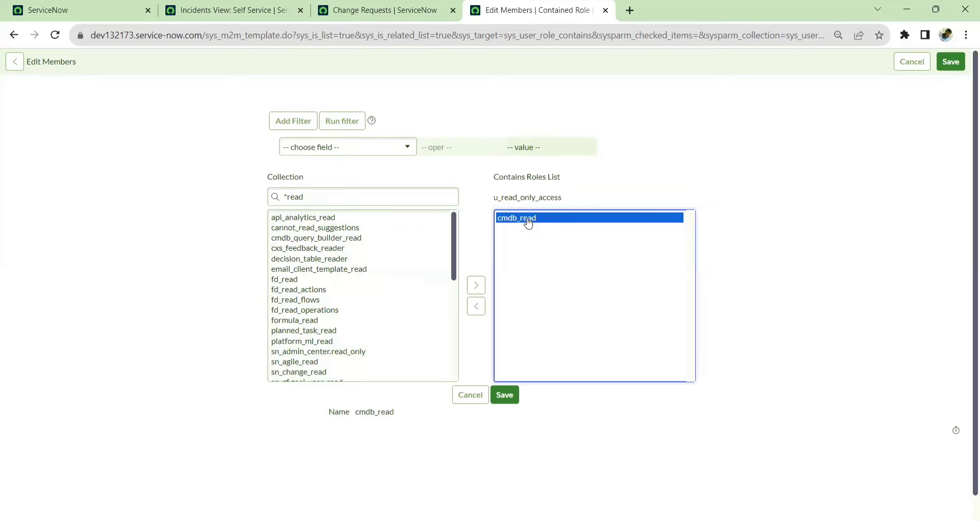
drag(529, 223, 306, 249)
scroll(339, 289, down, 3)
double_click(307, 247)
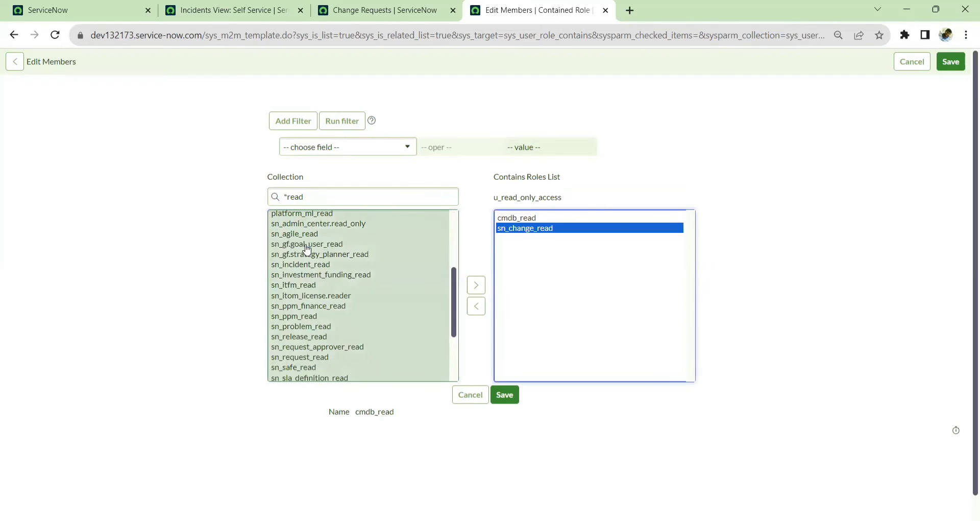
double_click(309, 327)
scroll(339, 313, down, 3)
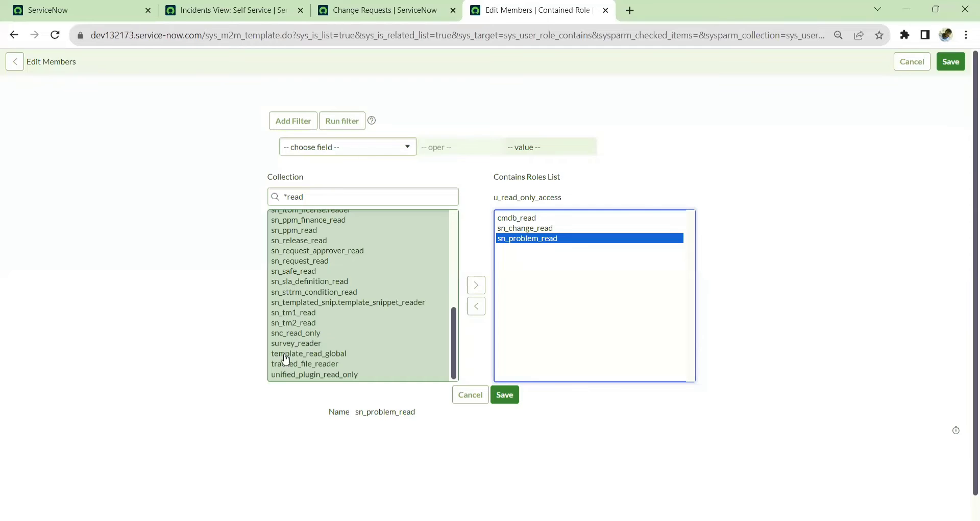
Filter the role collection by sn_in and add sn_incident_read to the contained roles
scroll(306, 260, up, 5)
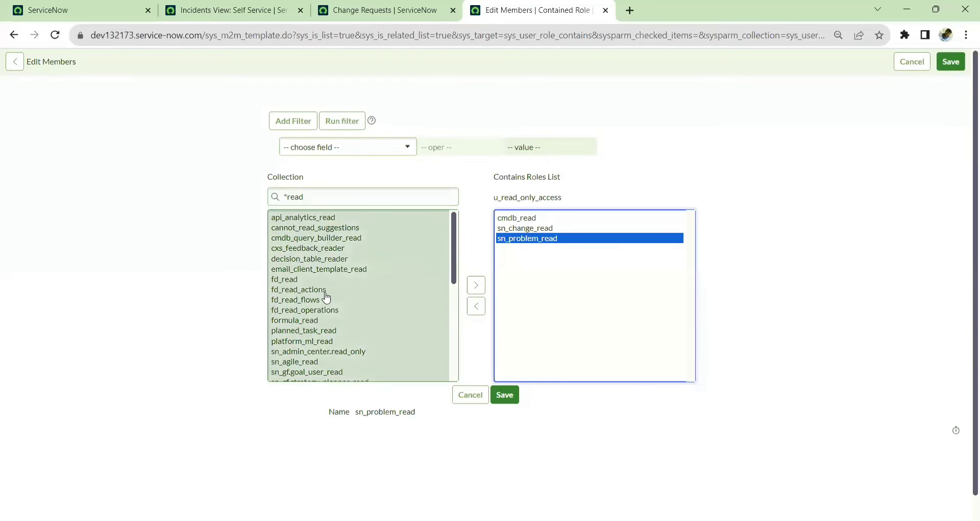
drag(309, 196, 256, 204)
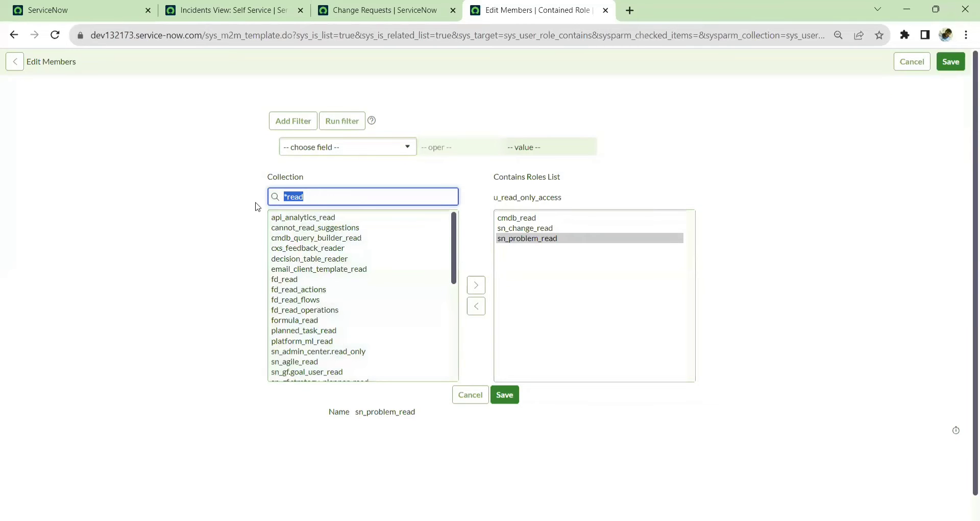
text(sn_in)
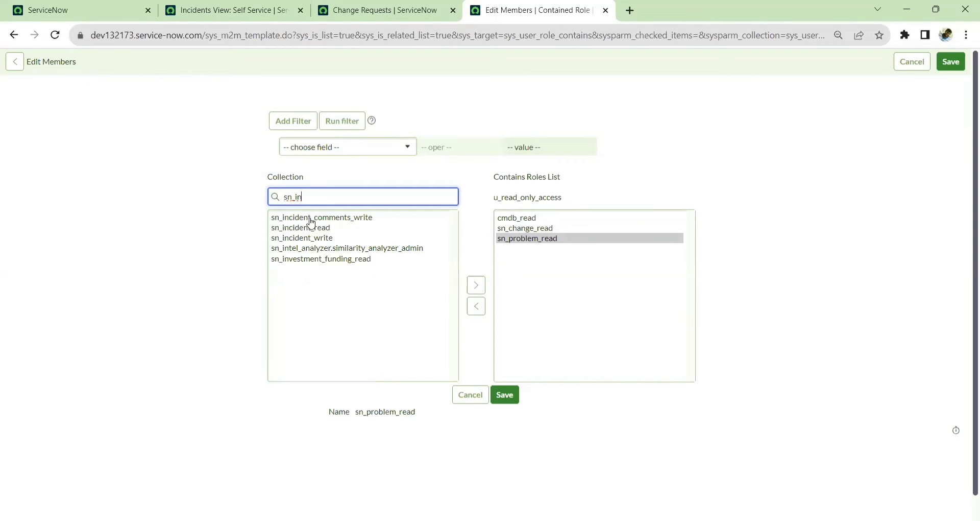
click(307, 231)
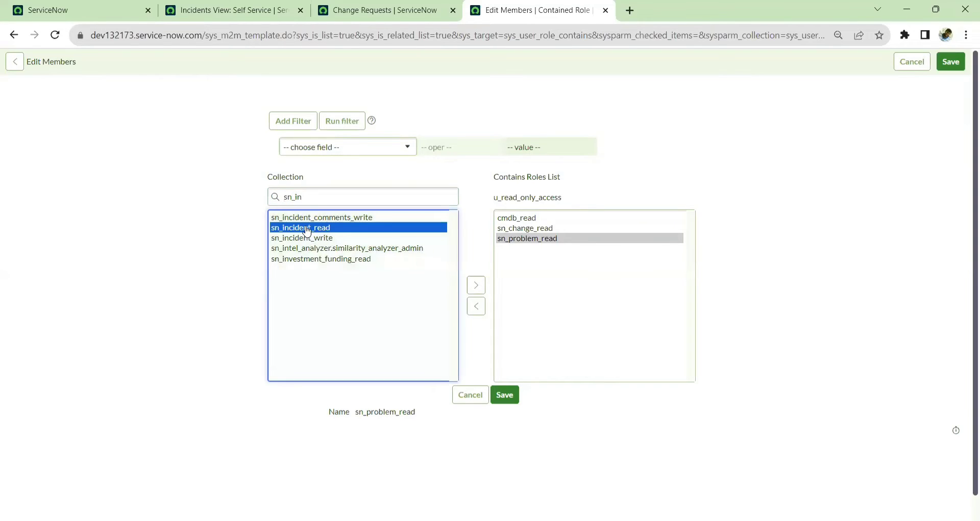
double_click(307, 230)
Filter the collection by sn_req, add sn_request_read, clear the search, and save the contained roles
click(309, 197)
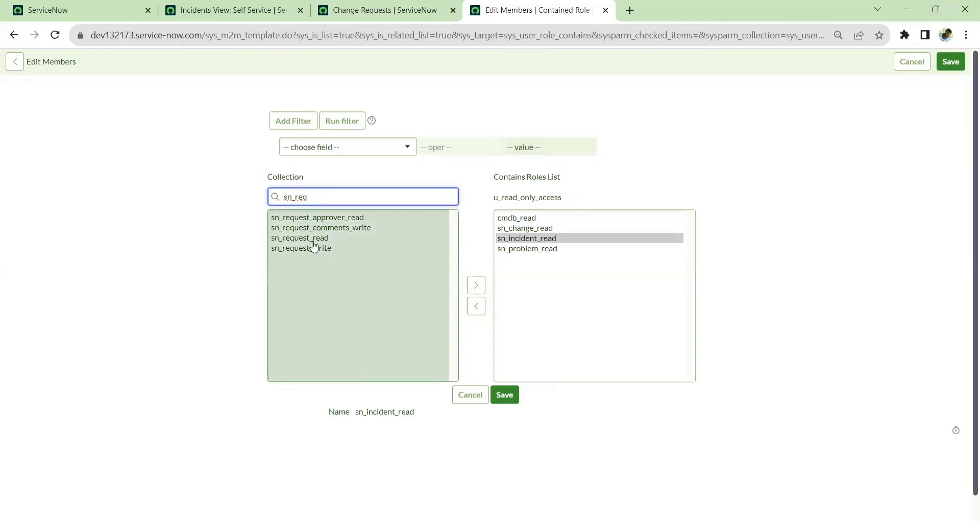
click(315, 239)
double_click(315, 239)
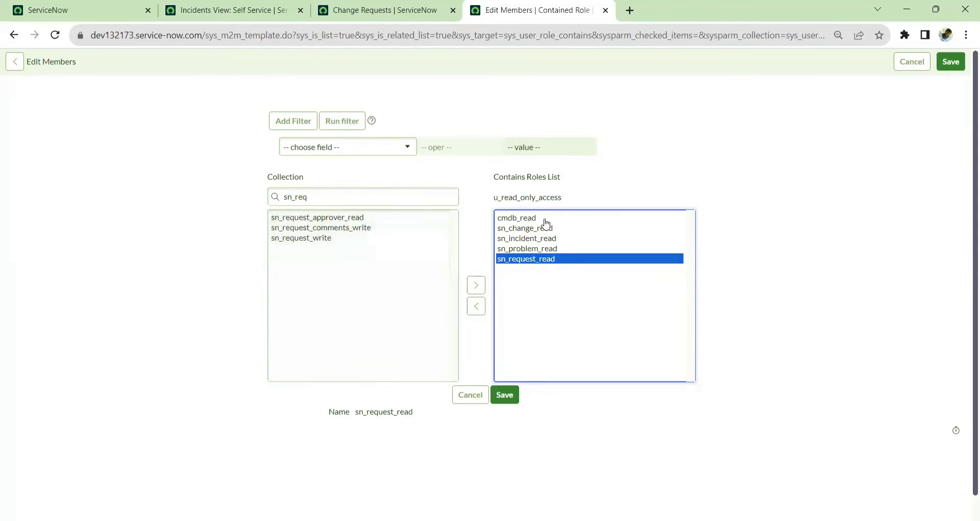
click(318, 198)
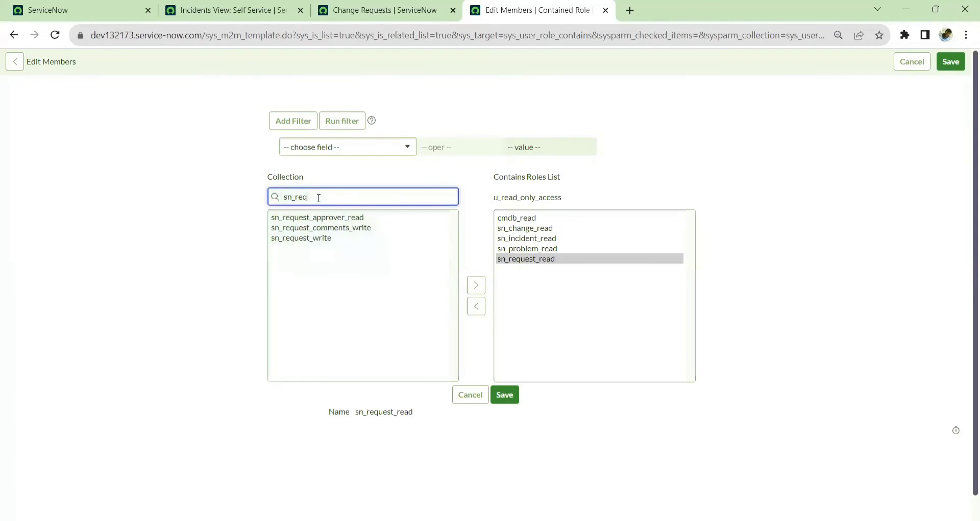
key(ctrl+a)
key(BackSpace)
click(505, 394)
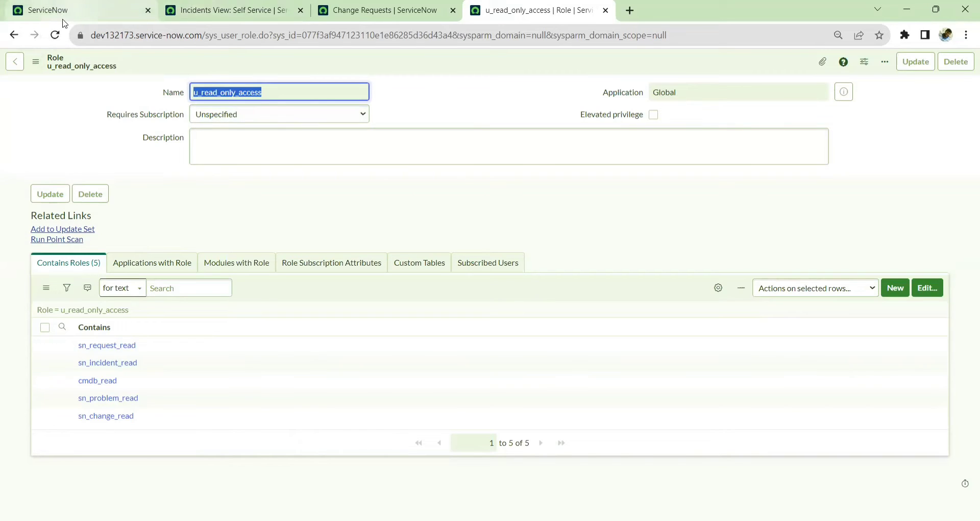
Return to the main ServiceNow tab and open the User ITIL record from the history in a new tab
mouse_move(64, 22)
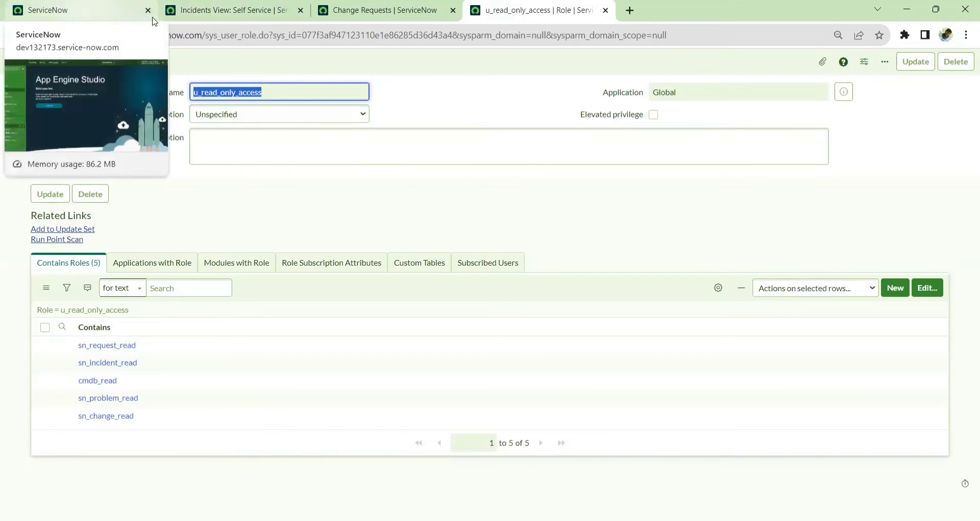
click(85, 15)
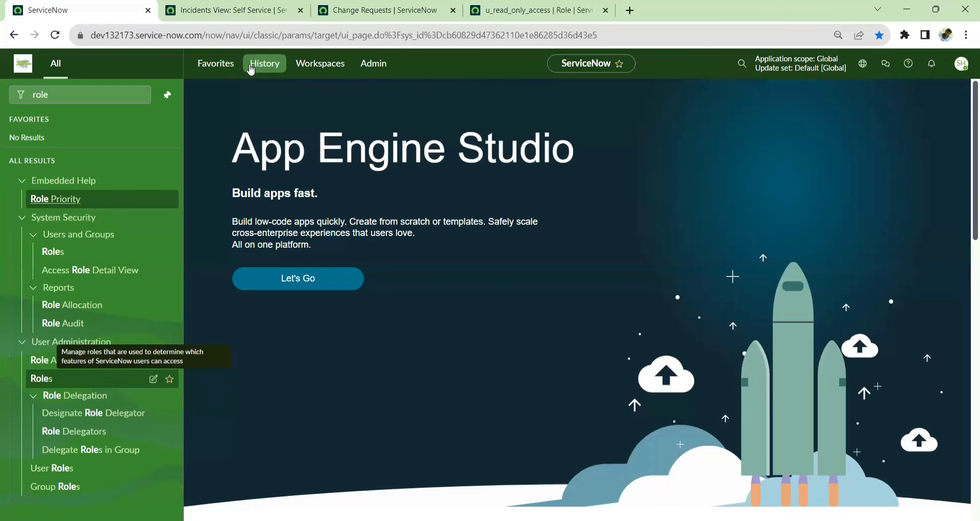
click(263, 69)
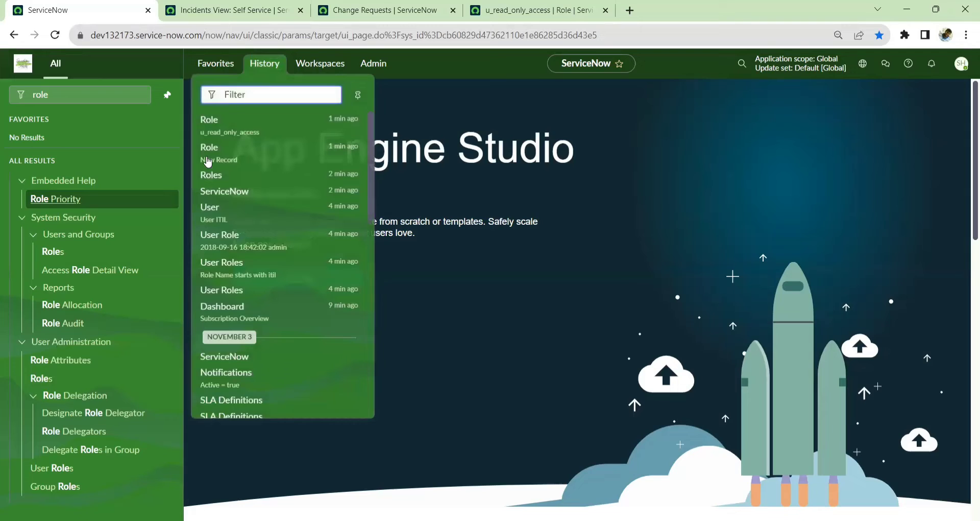
middle_click(210, 209)
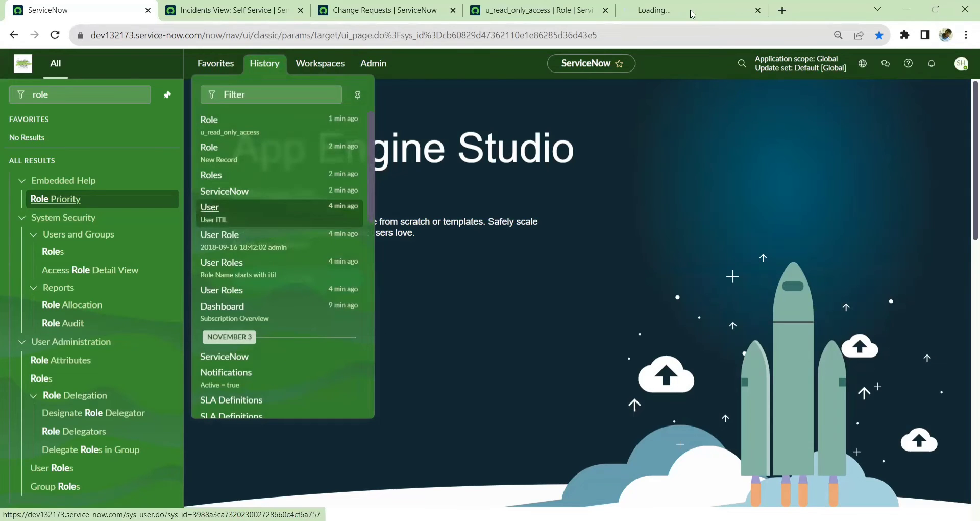
click(692, 15)
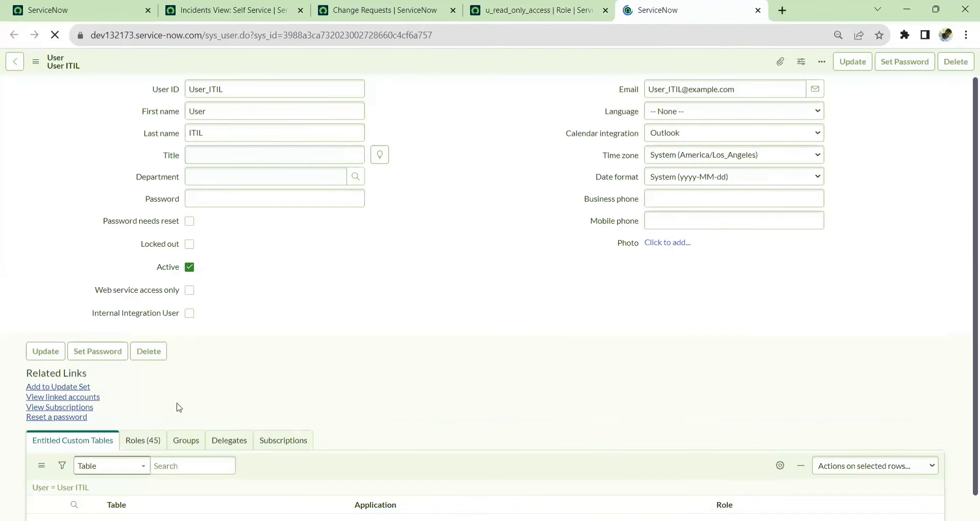
Edit the roles of User ITIL and remove both itil and itil_admin from the roles list
click(150, 408)
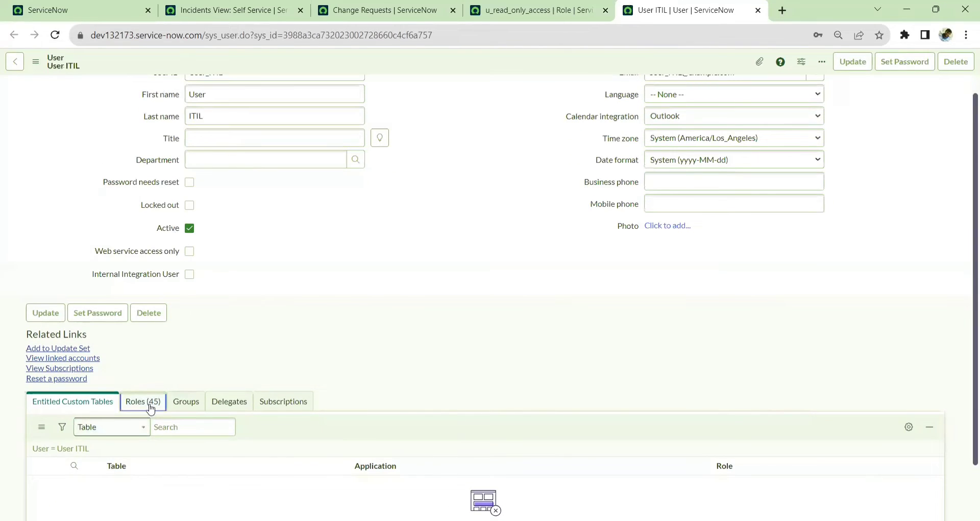
scroll(723, 324, down, 7)
scroll(908, 282, up, 4)
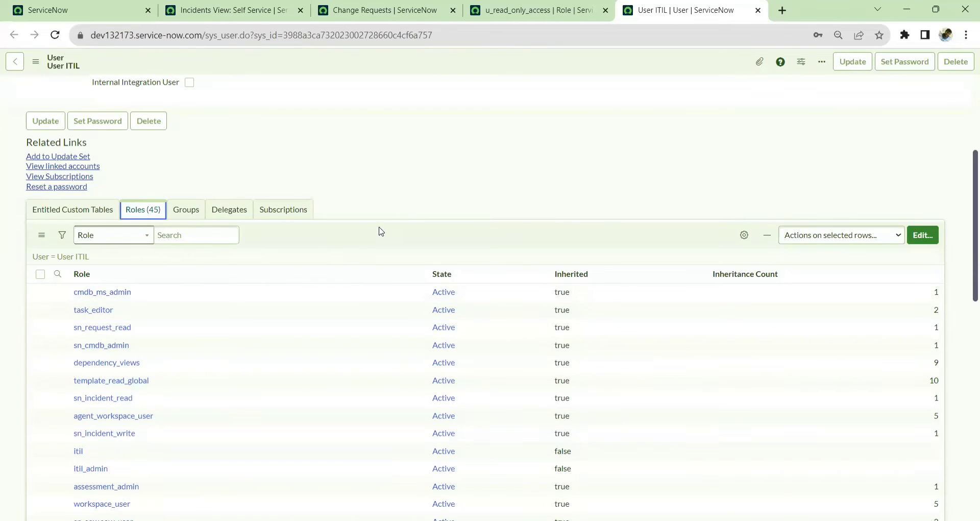
click(924, 236)
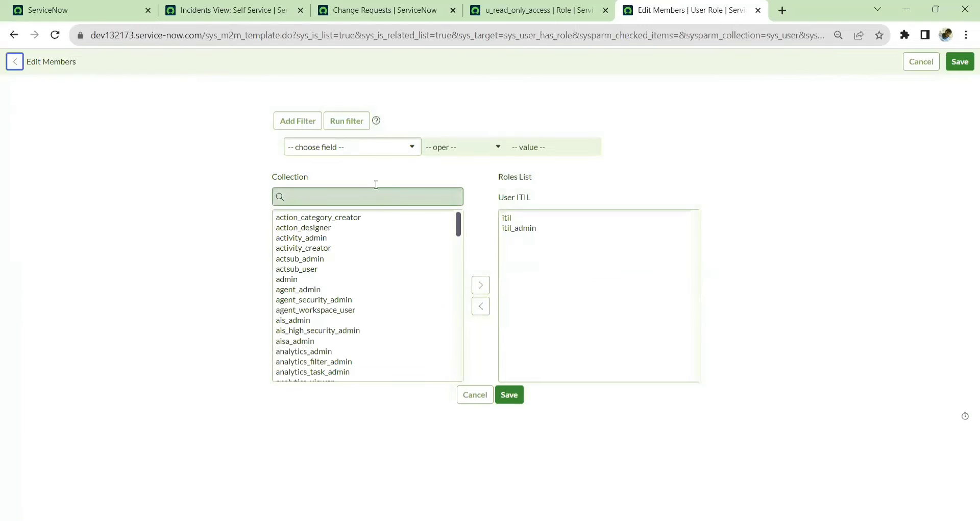
click(510, 221)
shift+click(517, 228)
click(479, 306)
Add the u_read_only_access role to User ITIL, save, dismiss the notices, and review the user's assigned roles
click(341, 197)
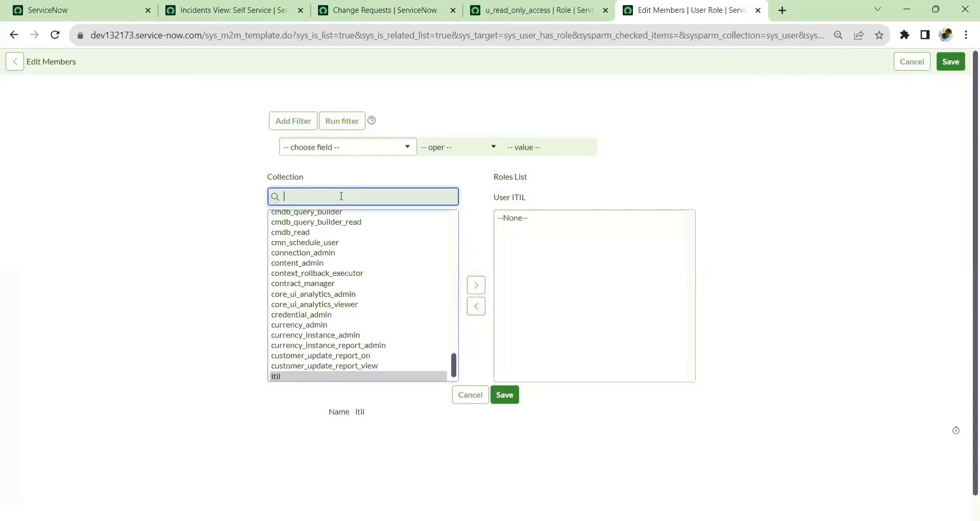
text(u_read_only_access)
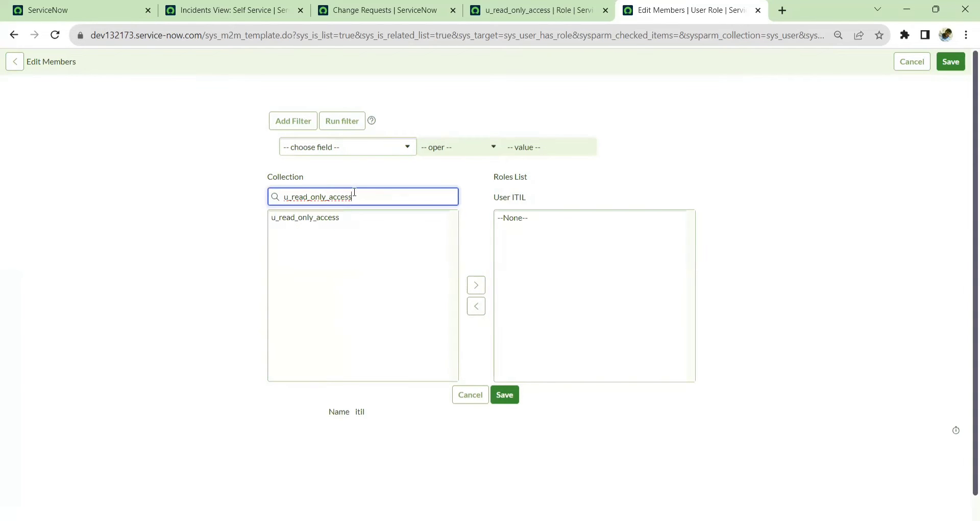
double_click(339, 222)
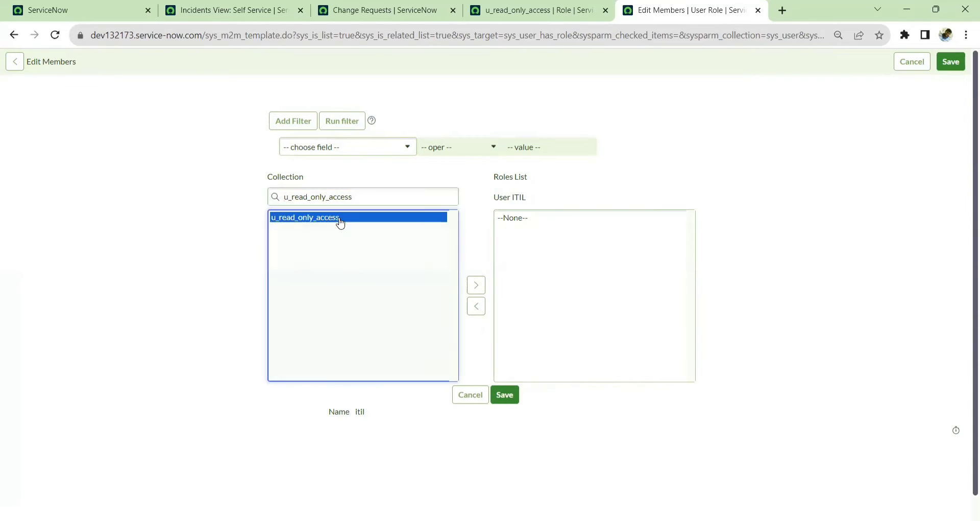
click(504, 394)
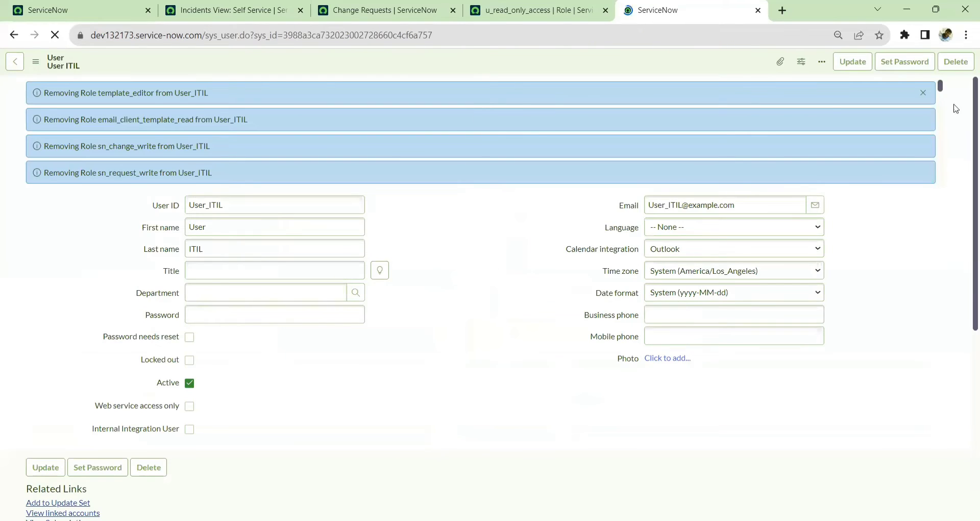
click(923, 94)
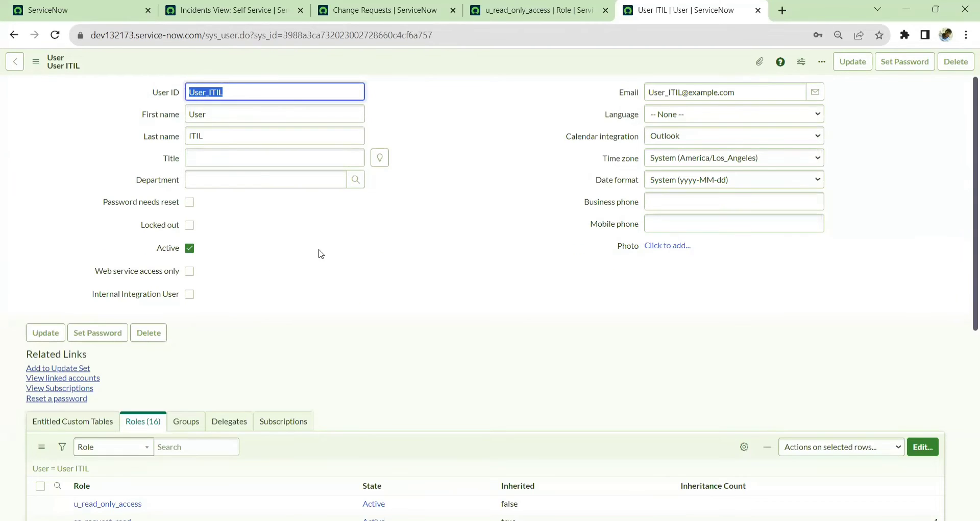
scroll(322, 269, down, 6)
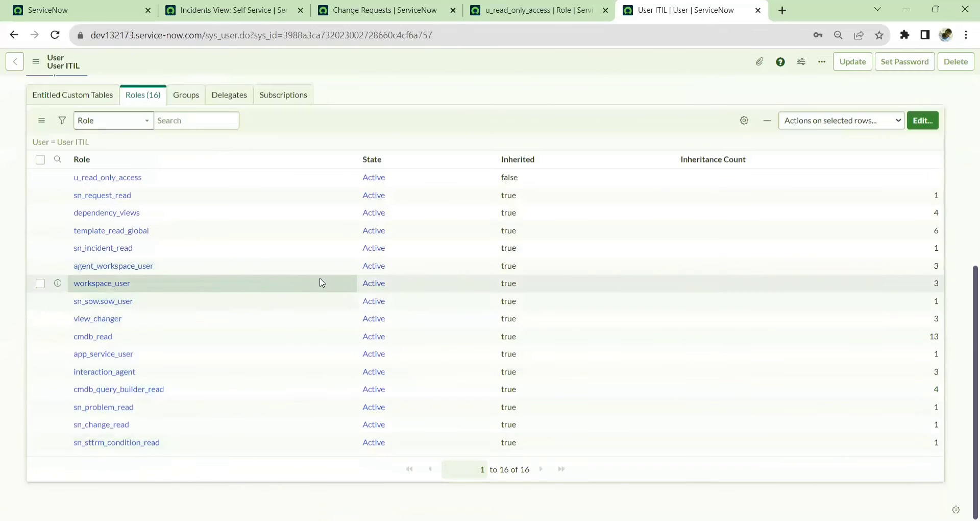
scroll(321, 282, up, 6)
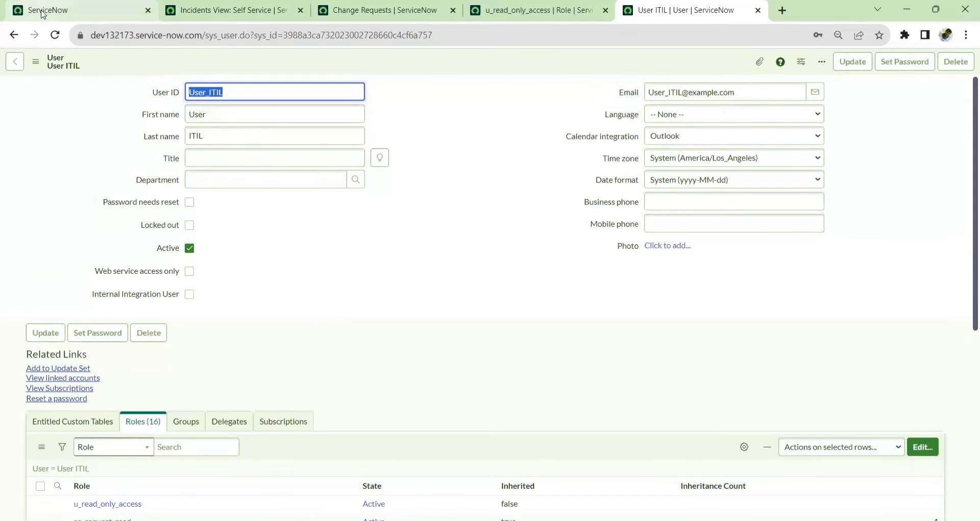
Impersonate User ITIL from the main ServiceNow tab and switch to the Incidents list tab
key(ctrl+1)
click(960, 65)
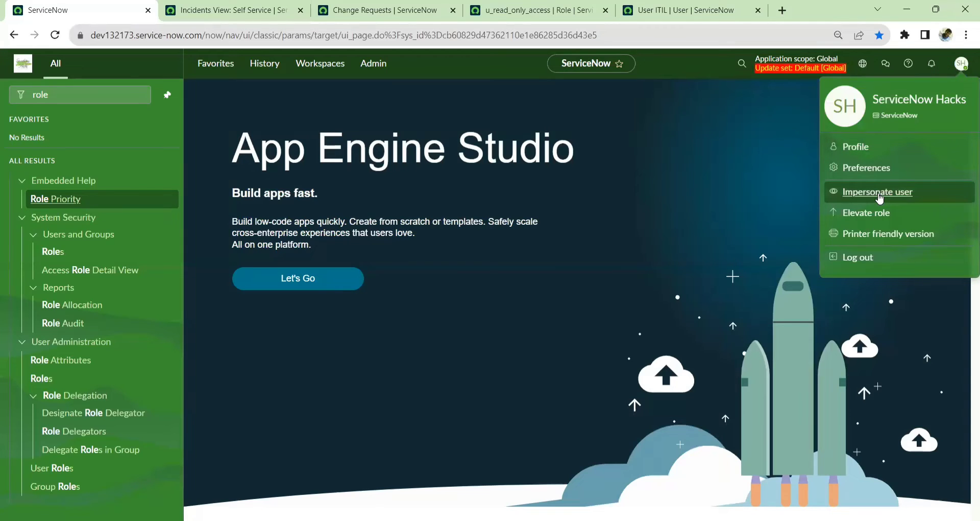
click(880, 196)
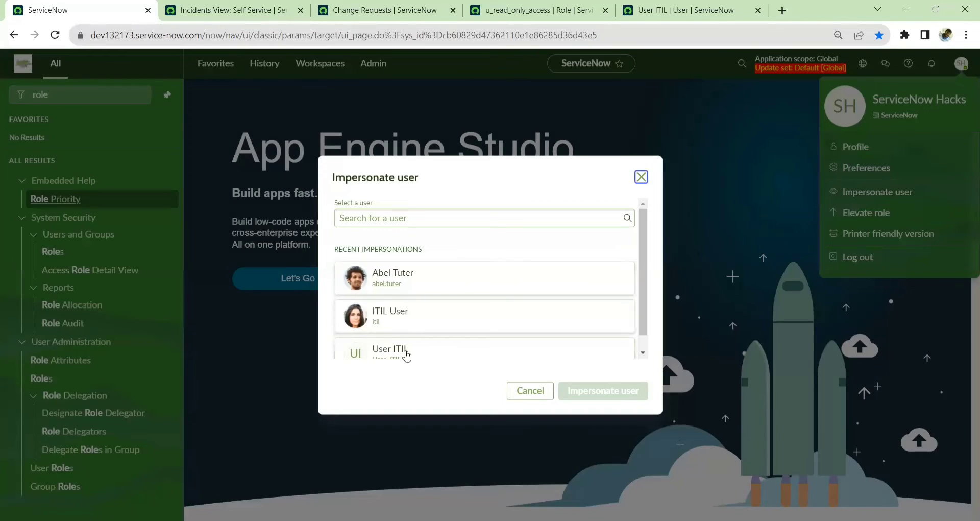
click(423, 351)
click(636, 394)
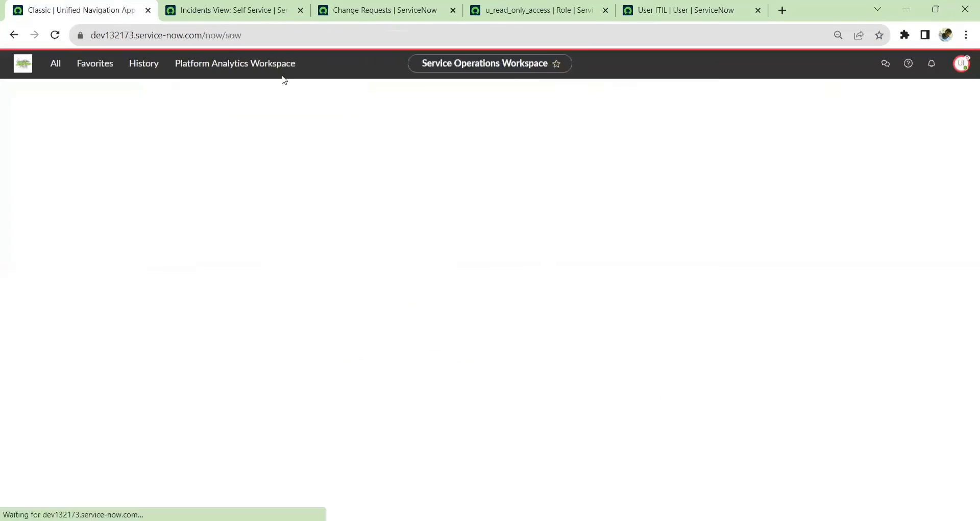
key(ctrl+Tab)
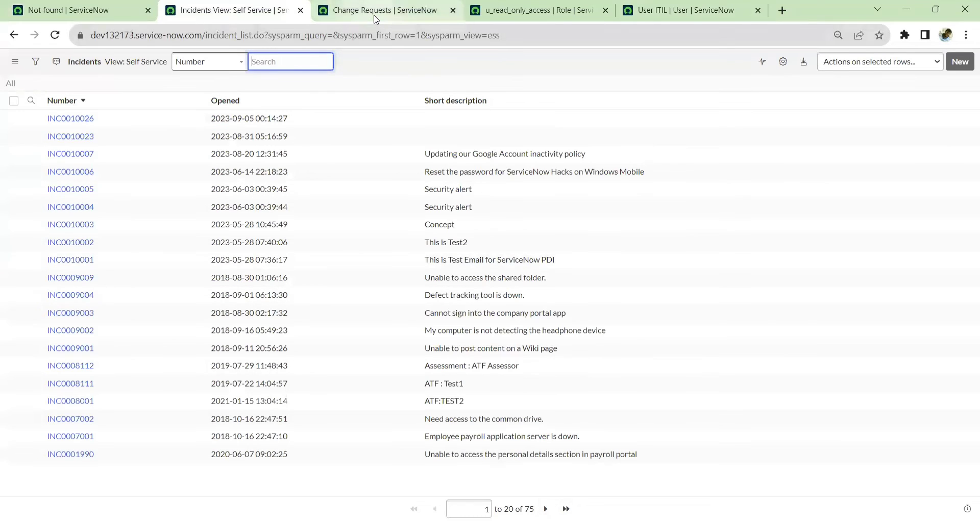
Open change request CHG0040007 from the Change Requests list and inspect its form fields and Change Tasks related list for editing options
click(408, 11)
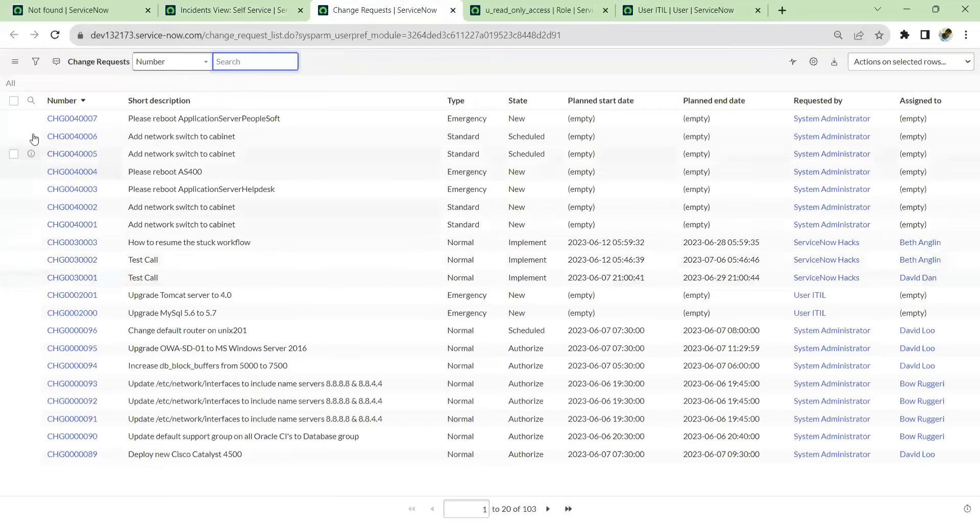
click(60, 119)
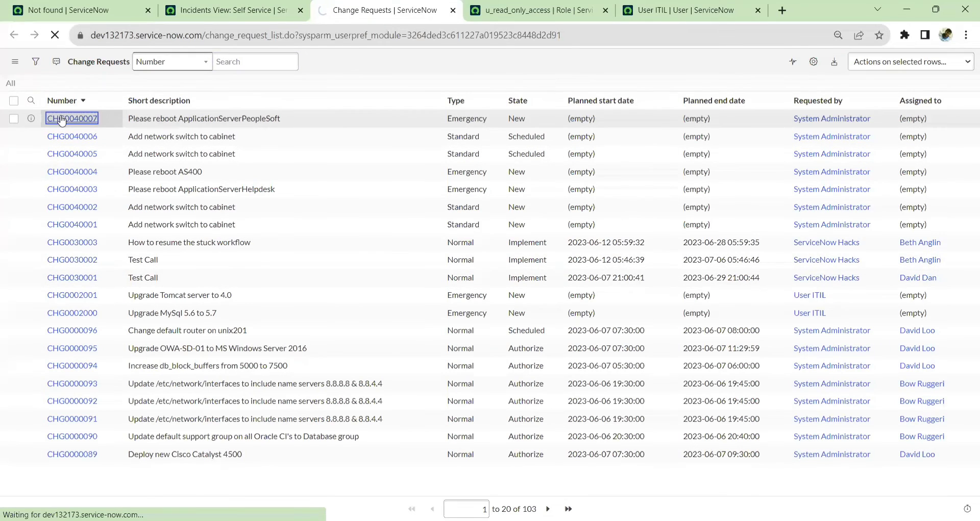
scroll(477, 324, down, 6)
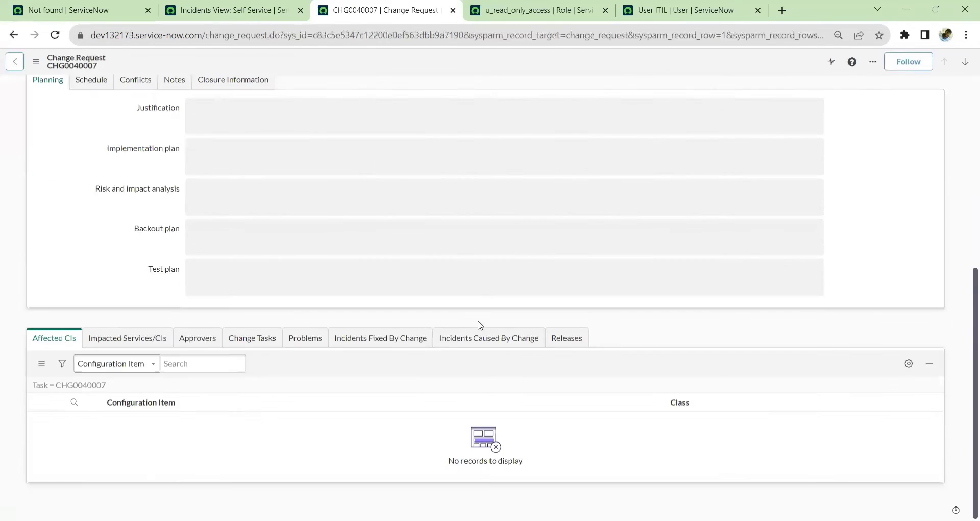
click(248, 344)
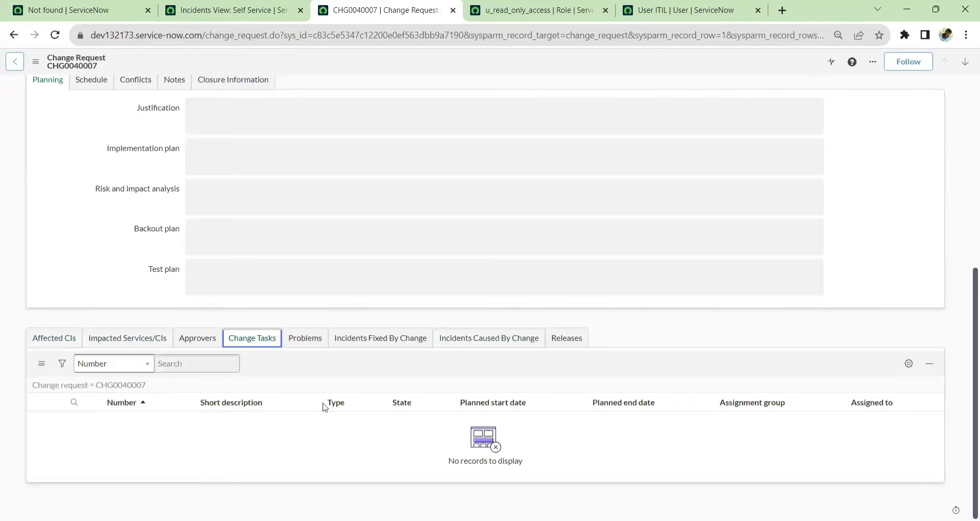
scroll(346, 321, up, 6)
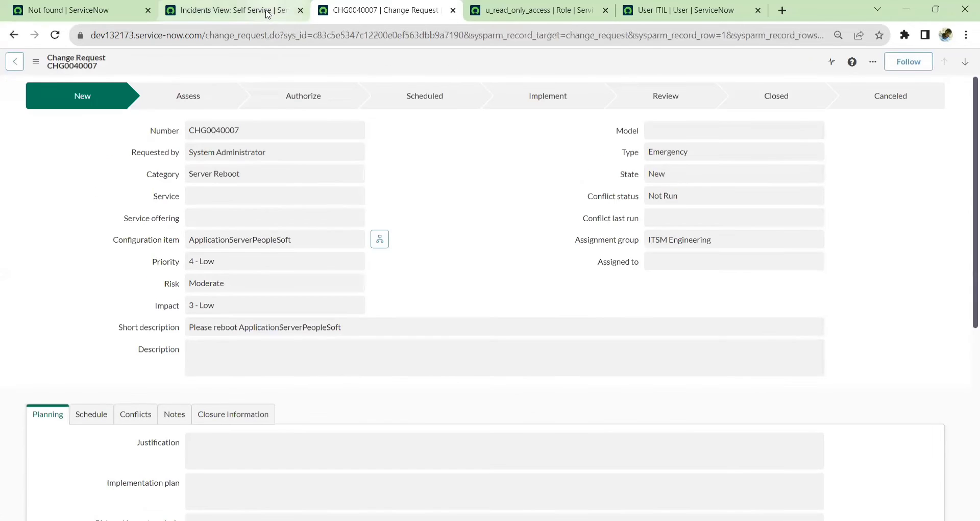
Open incident INC0010026 from the Incidents list and inspect its form fields and additional actions for editing options
click(267, 14)
click(79, 120)
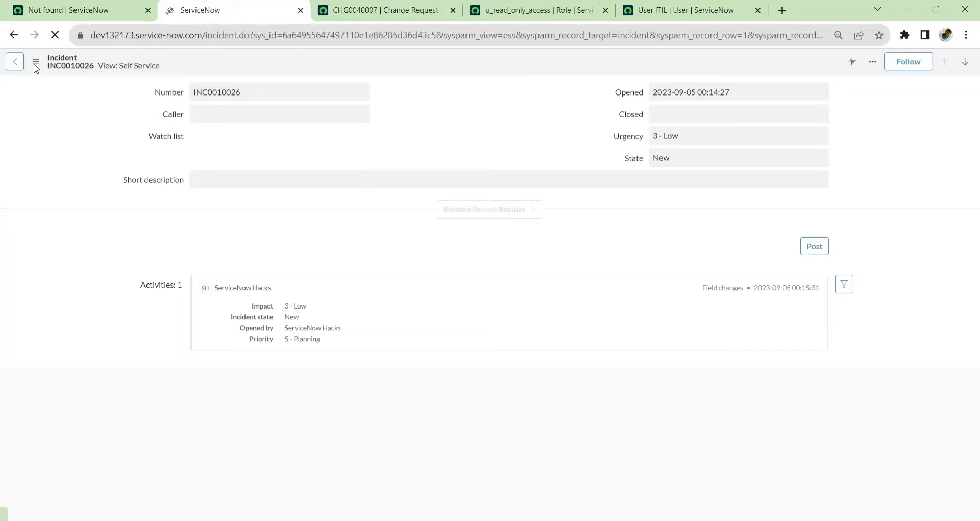
click(36, 62)
Return to the main ServiceNow tab, list all dashboards, and open the Incident Overview dashboard
click(78, 12)
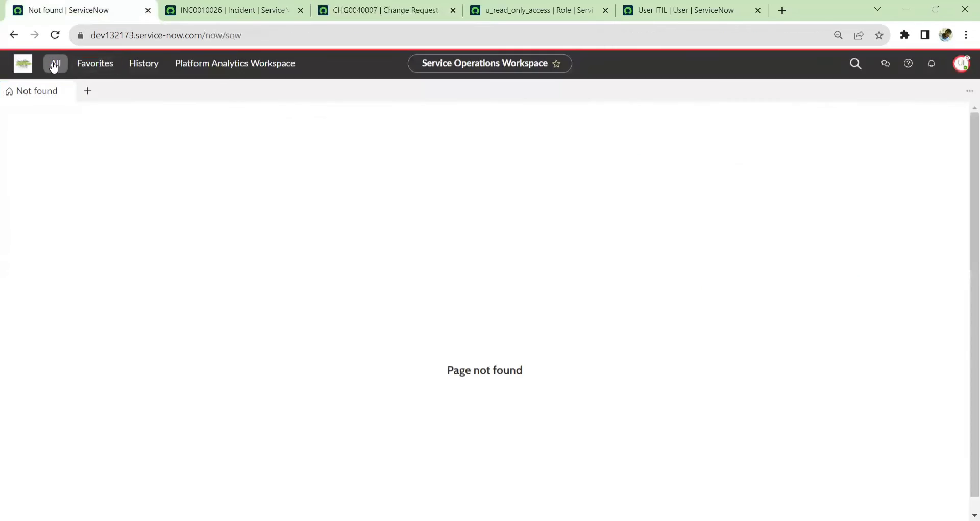
click(55, 64)
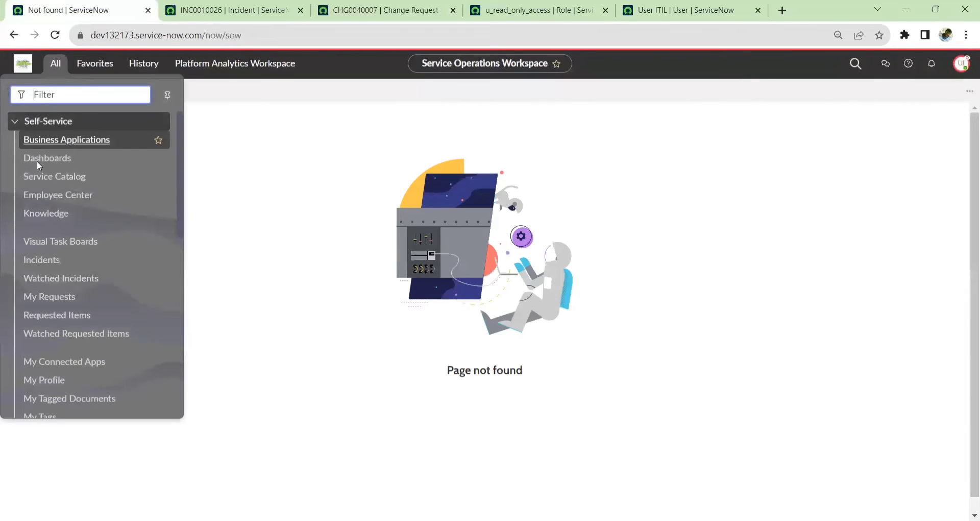
click(36, 161)
click(78, 130)
click(184, 132)
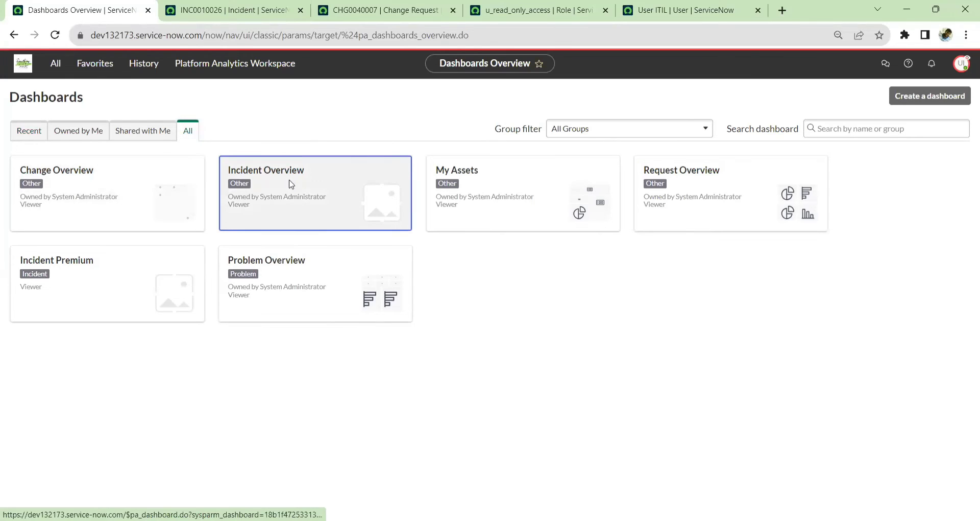
click(290, 185)
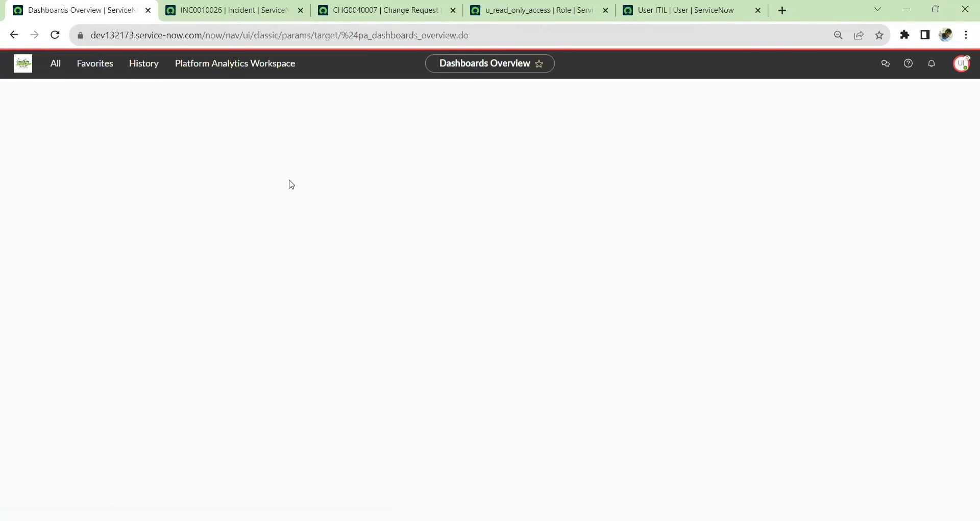
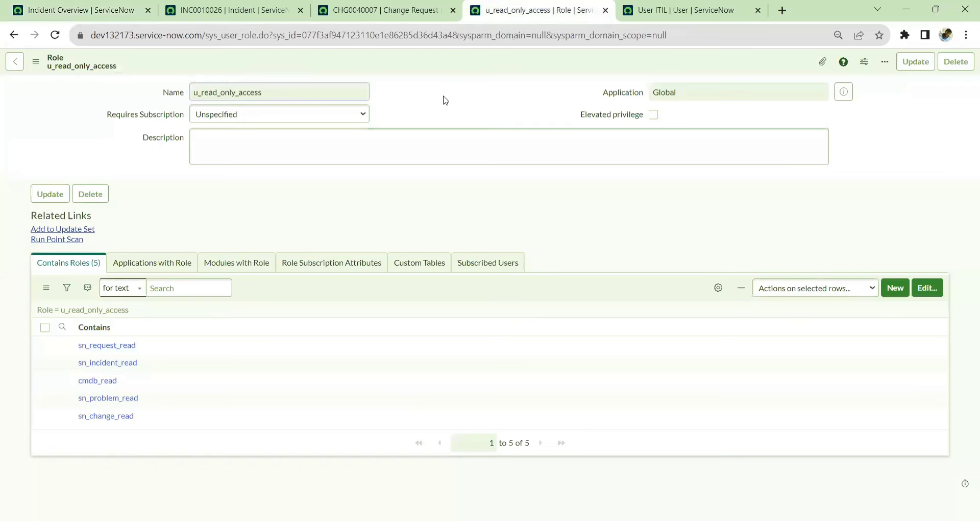
Return from the INC0010026 record to the Incidents list and check whether the impersonated user can create records
key(ctrl+1)
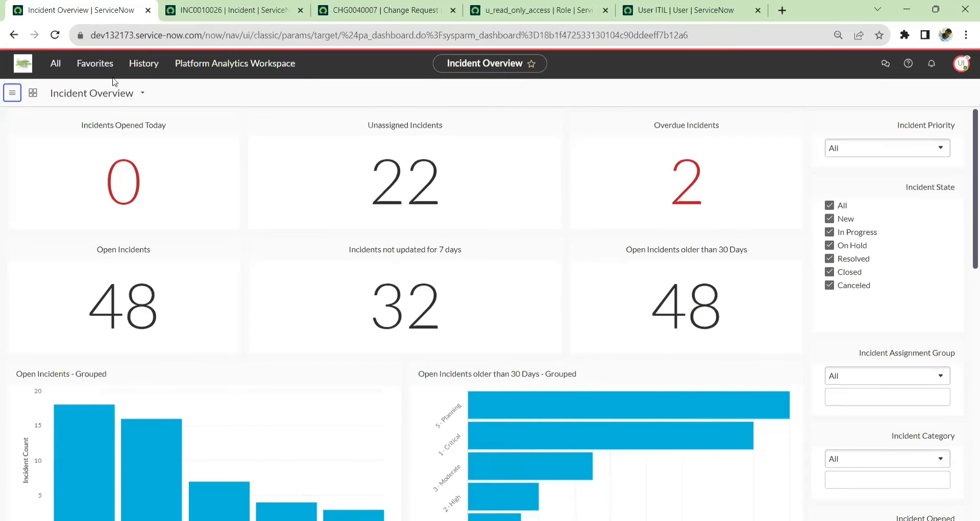
click(961, 65)
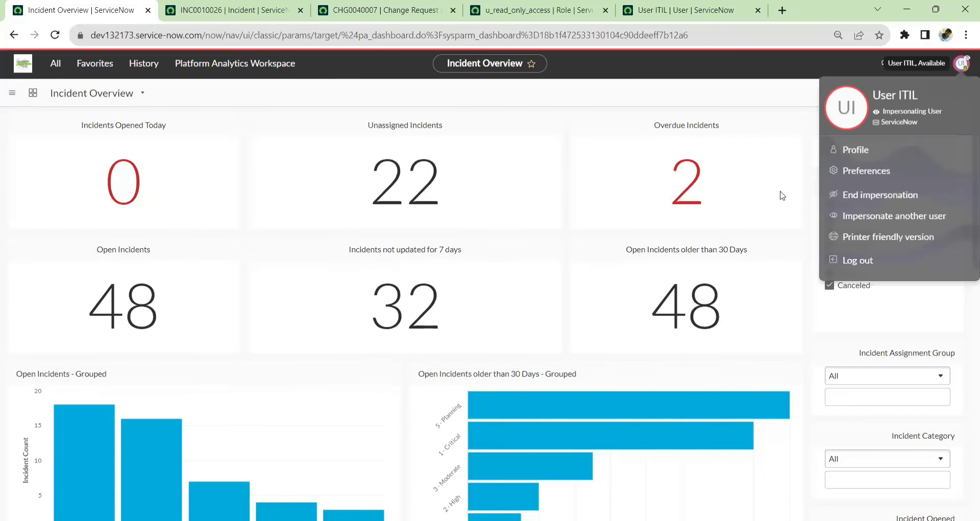
click(214, 10)
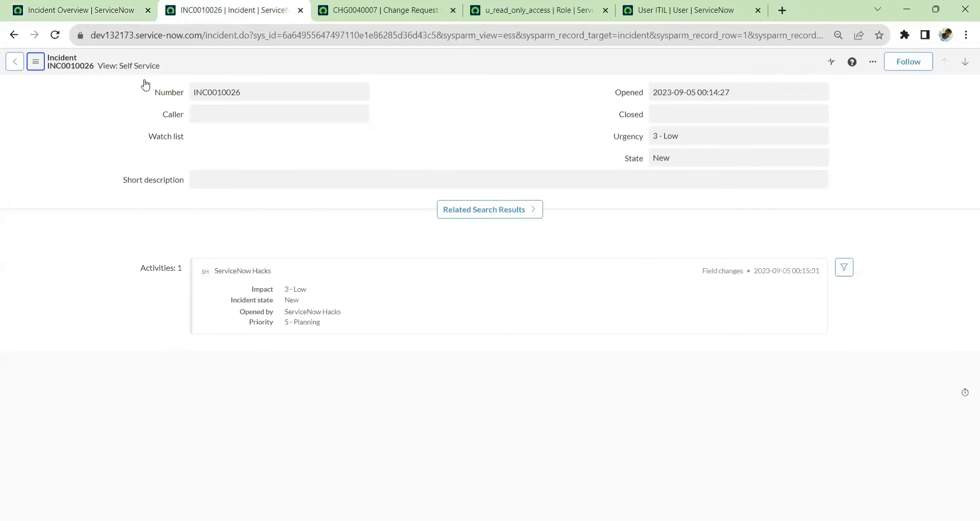
click(14, 35)
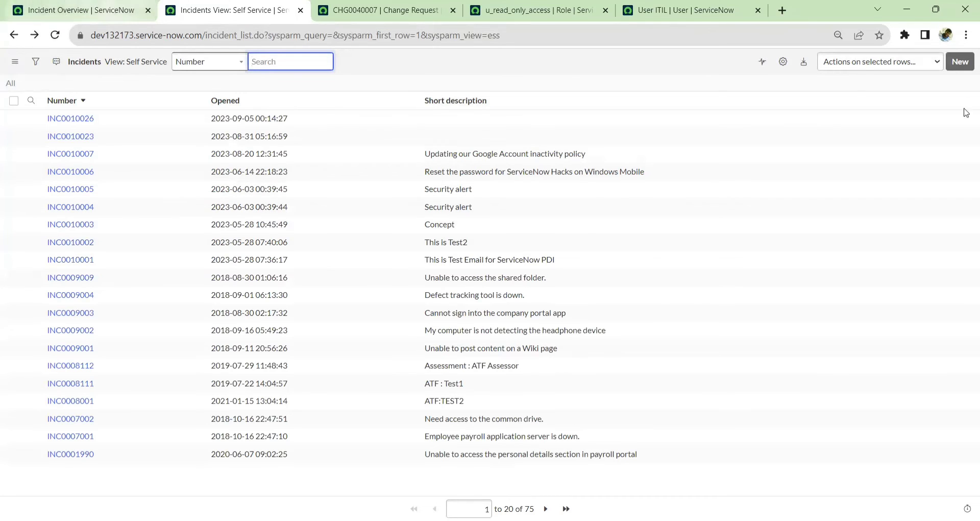
End the impersonation in the main ServiceNow tab and open the roles of the User ITIL record for editing
click(85, 11)
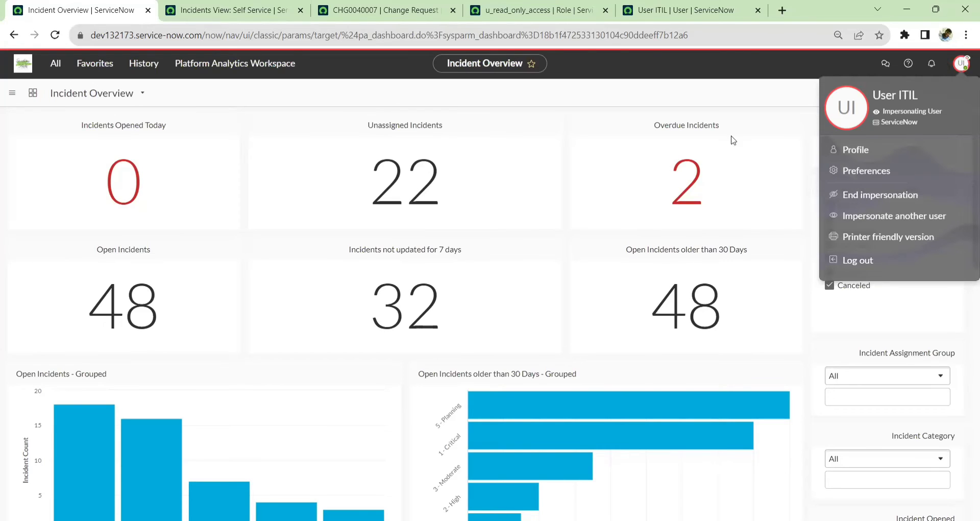
click(506, 11)
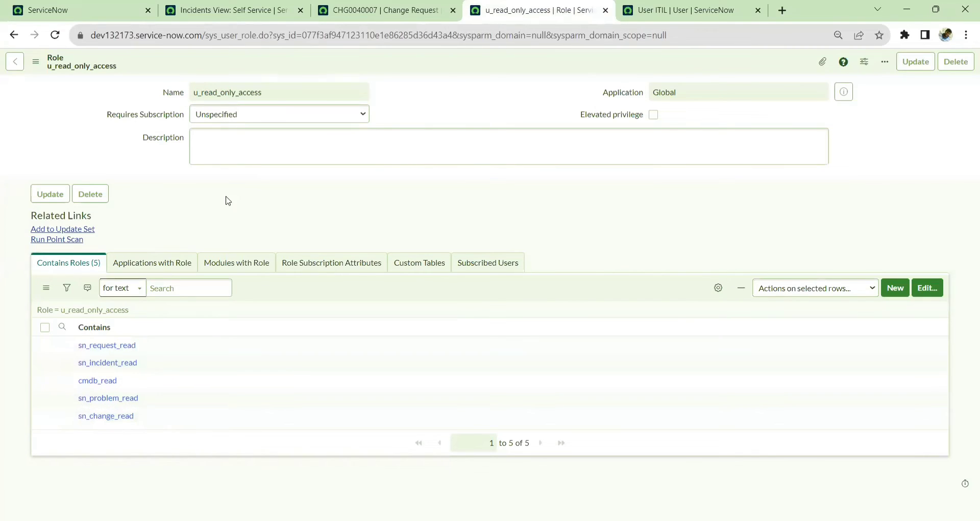
click(651, 13)
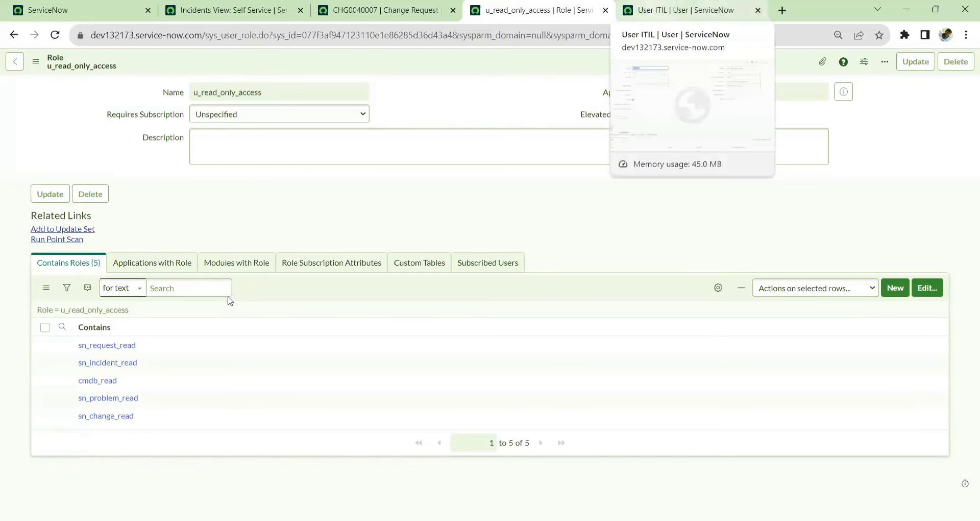
scroll(182, 373, down, 6)
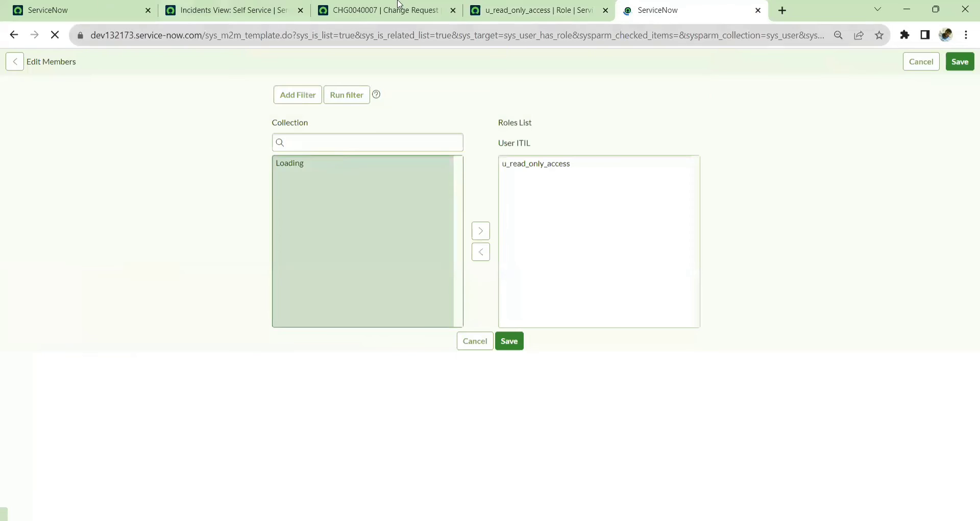
Find the Roles module under User Administration in the main ServiceNow tab and open it in a new tab
click(500, 8)
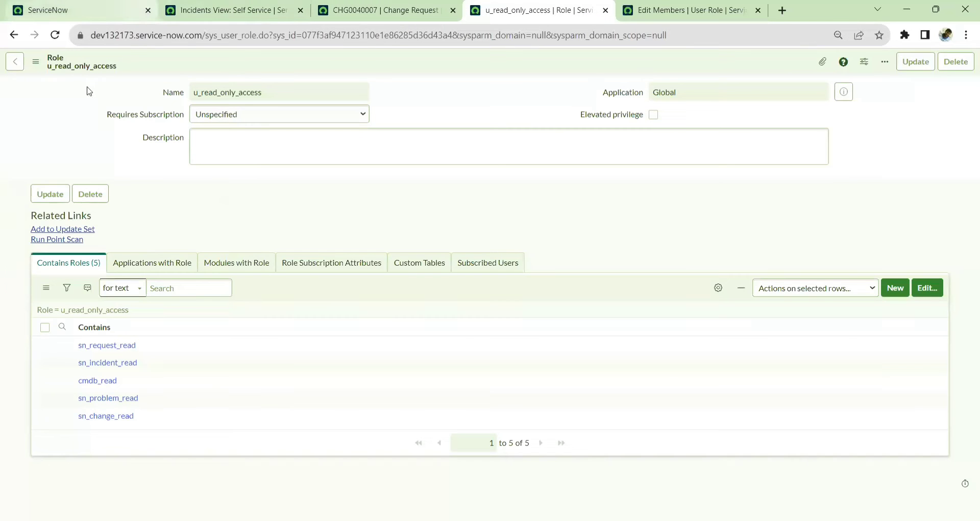
key(ctrl+1)
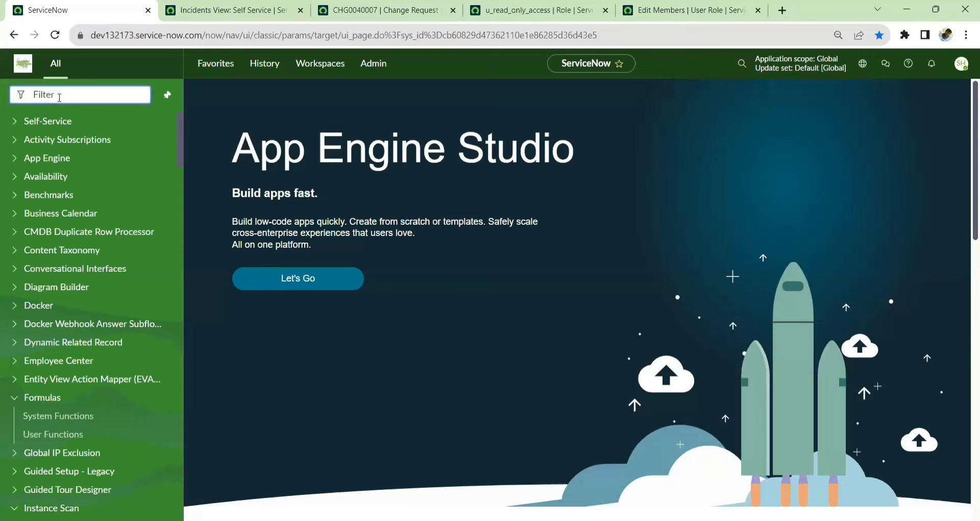
text(role)
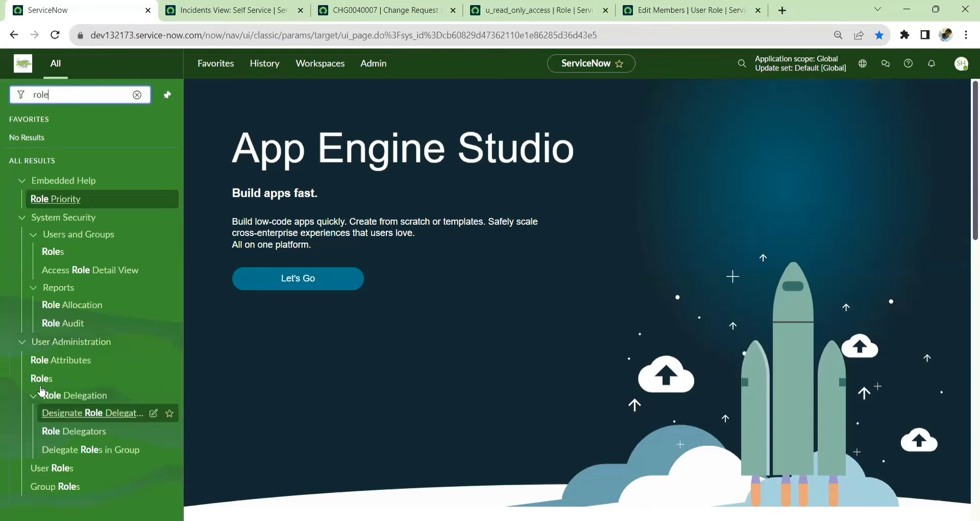
middle_click(41, 378)
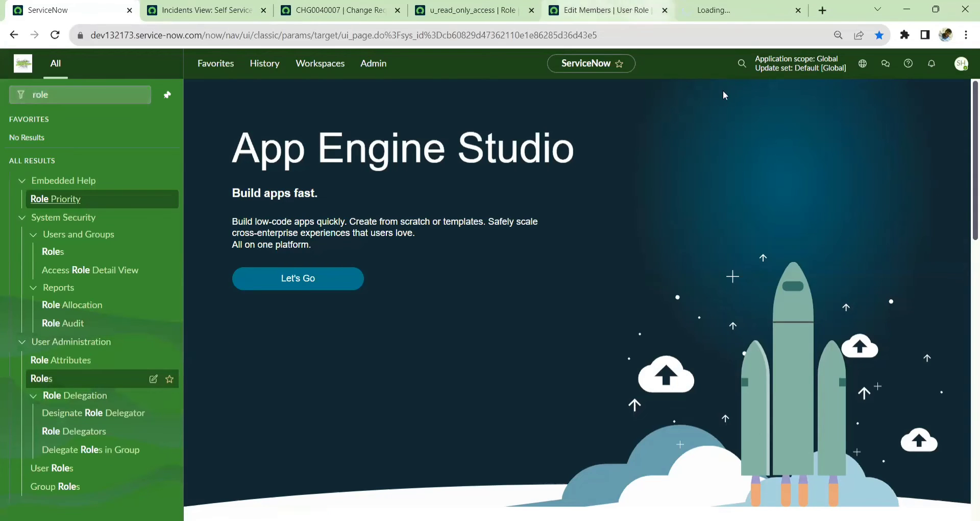
key(ctrl+6)
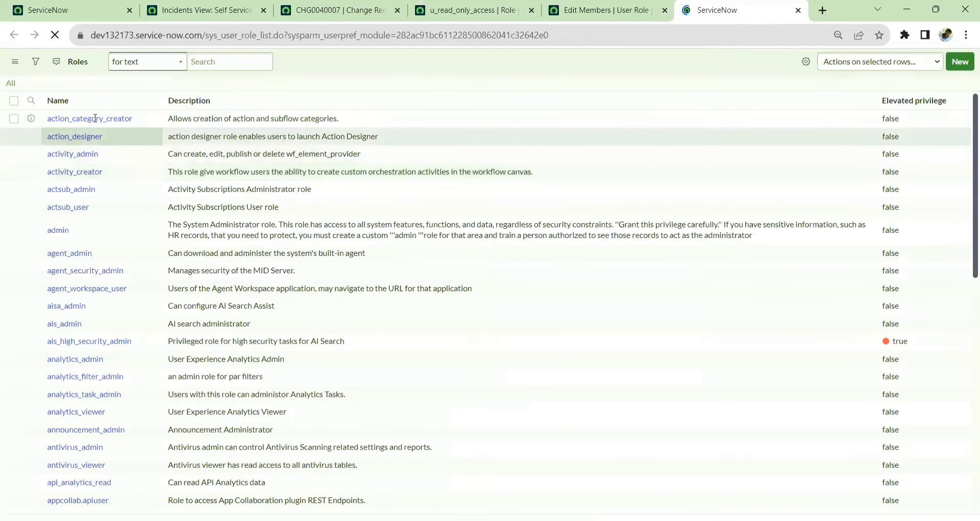
Filter the Roles list by the name snc_read and copy the role name snc_read_only
click(95, 118)
text(snc_re)
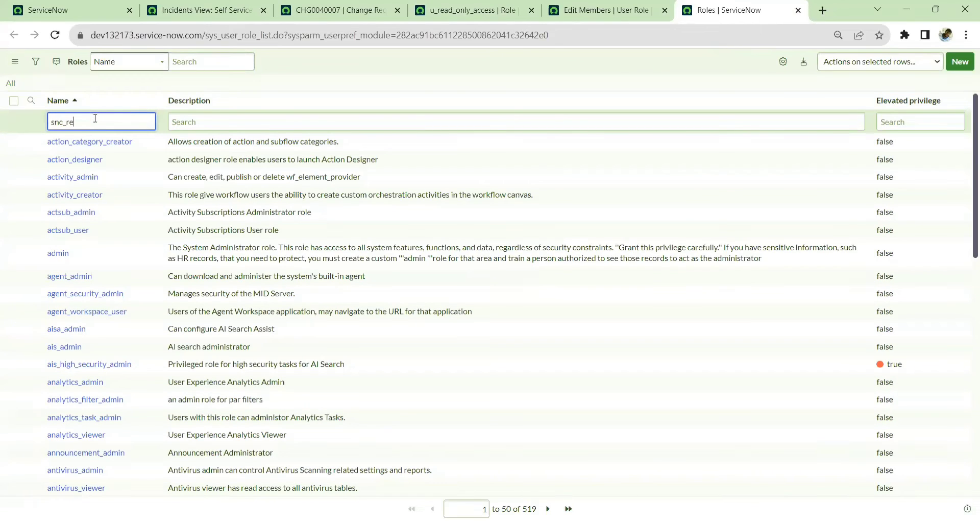
text(ad)
key(Return)
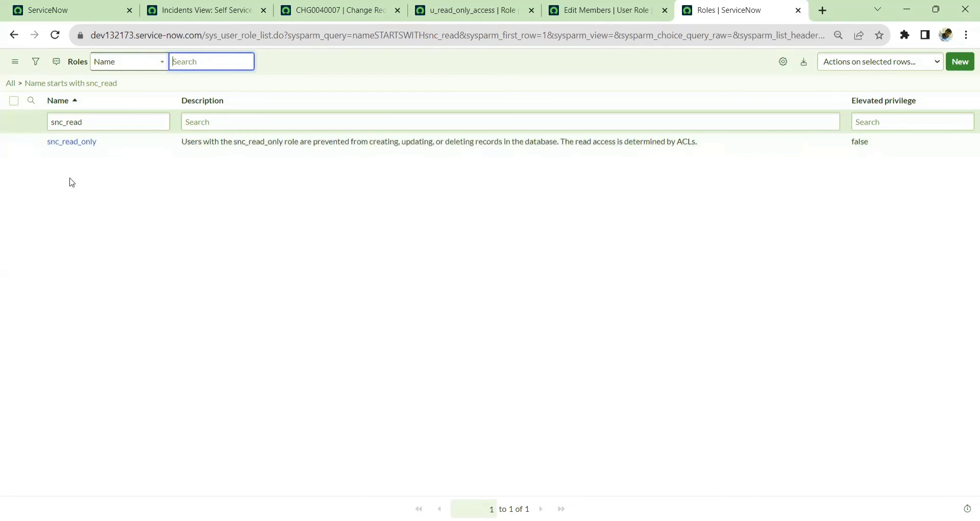
drag(105, 144, 44, 146)
key(ctrl+c)
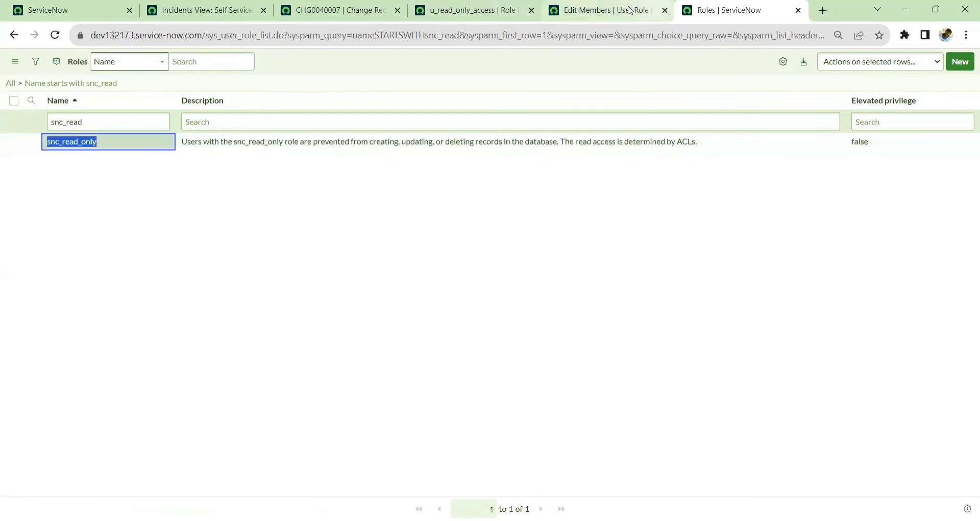
Add the snc_read_only role to User ITIL's roles list and save the change
click(604, 10)
click(309, 196)
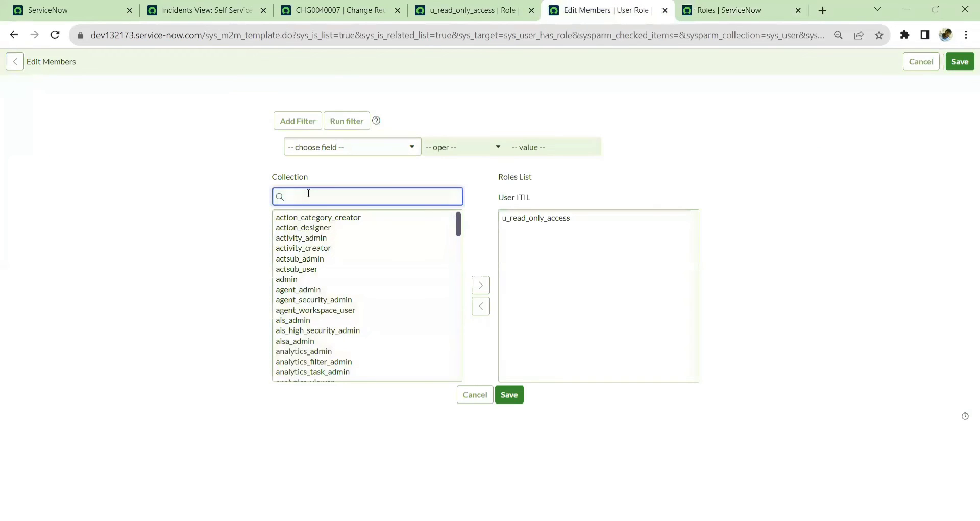
key(ctrl+v)
double_click(316, 218)
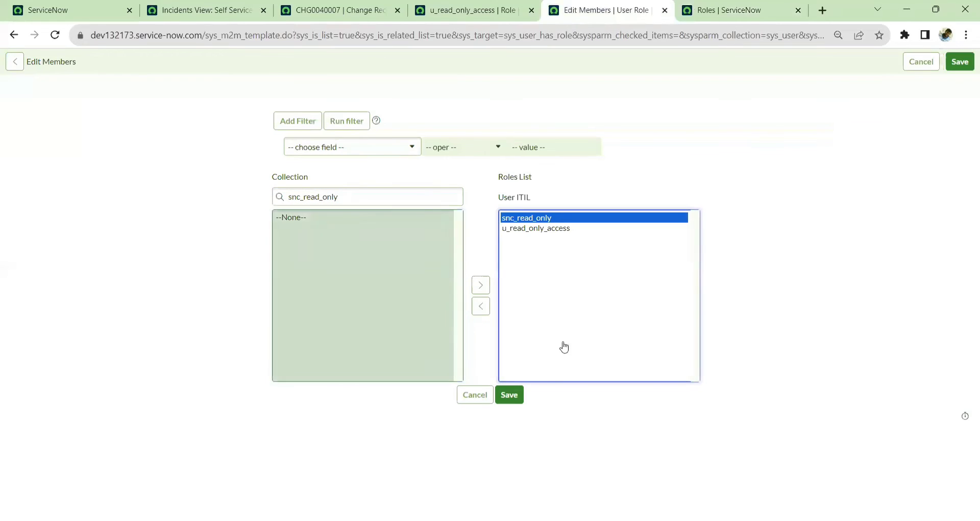
click(508, 394)
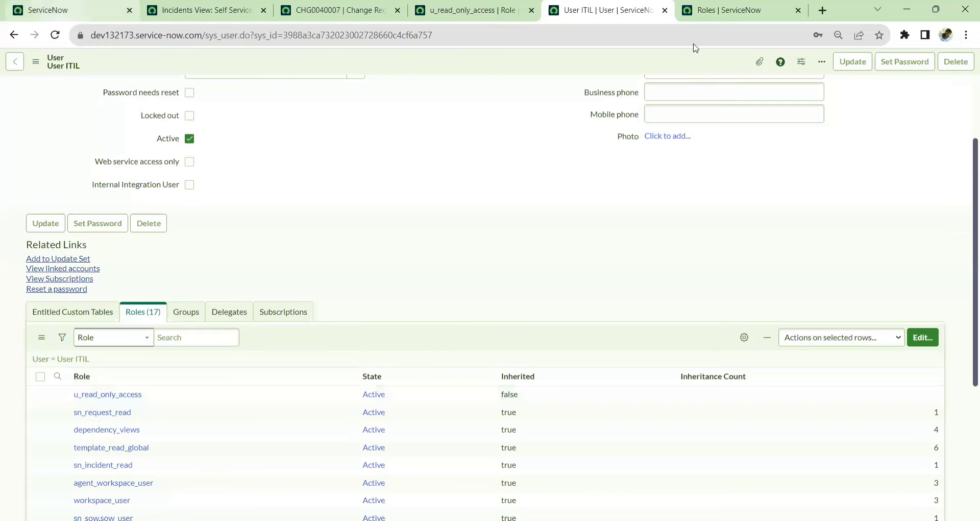
Impersonate User ITIL again from the main ServiceNow tab and switch to the u_read_only_access role record
key(ctrl+1)
click(961, 63)
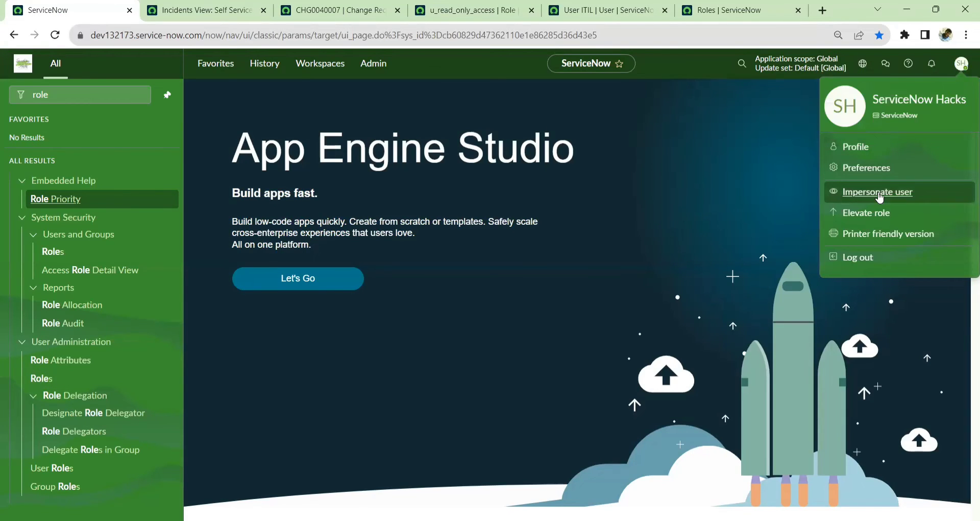
key(Return)
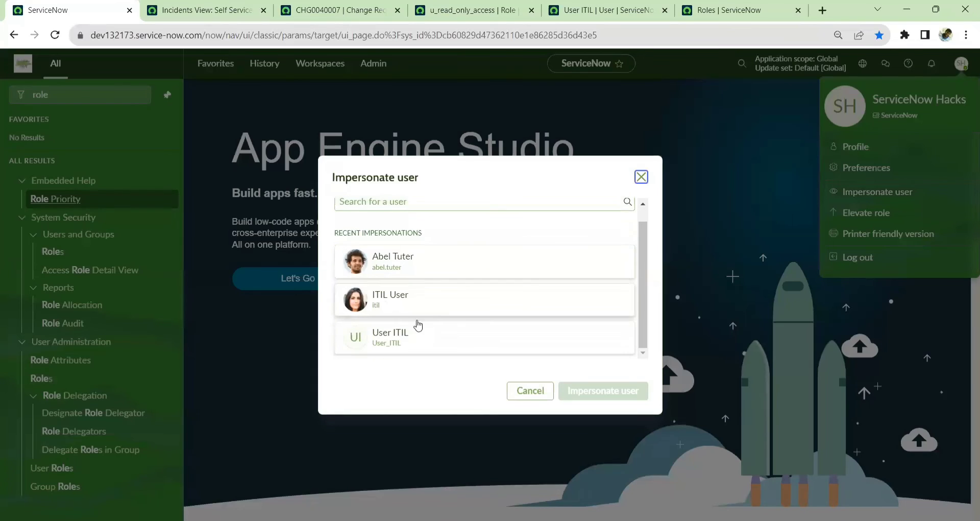
click(428, 341)
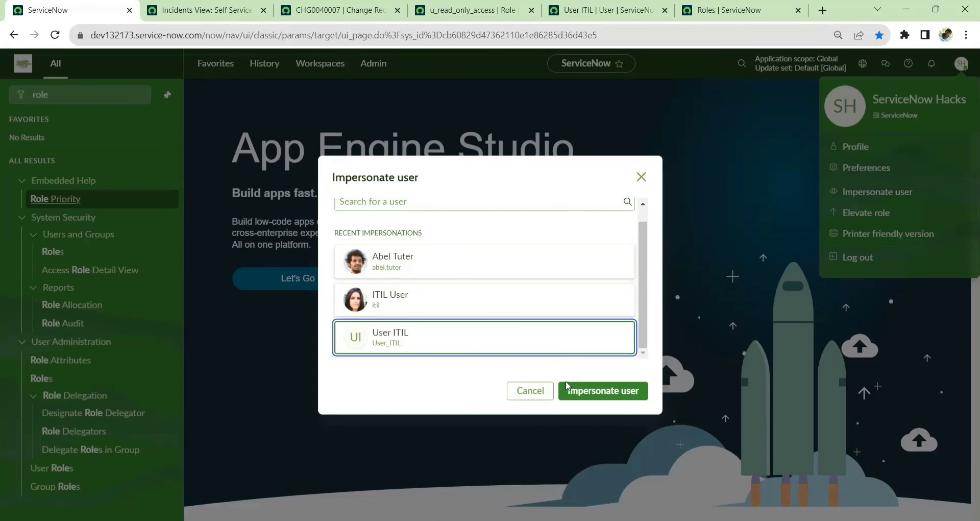
click(591, 394)
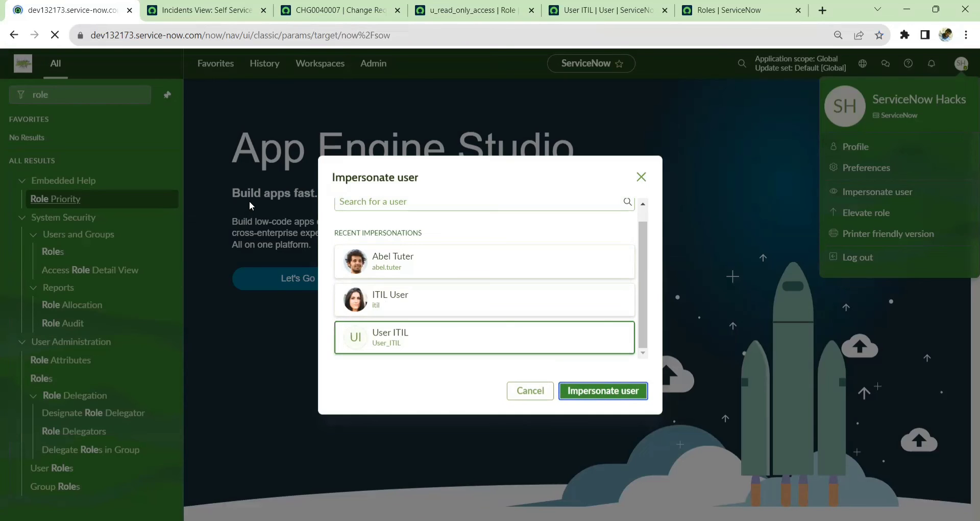
click(477, 10)
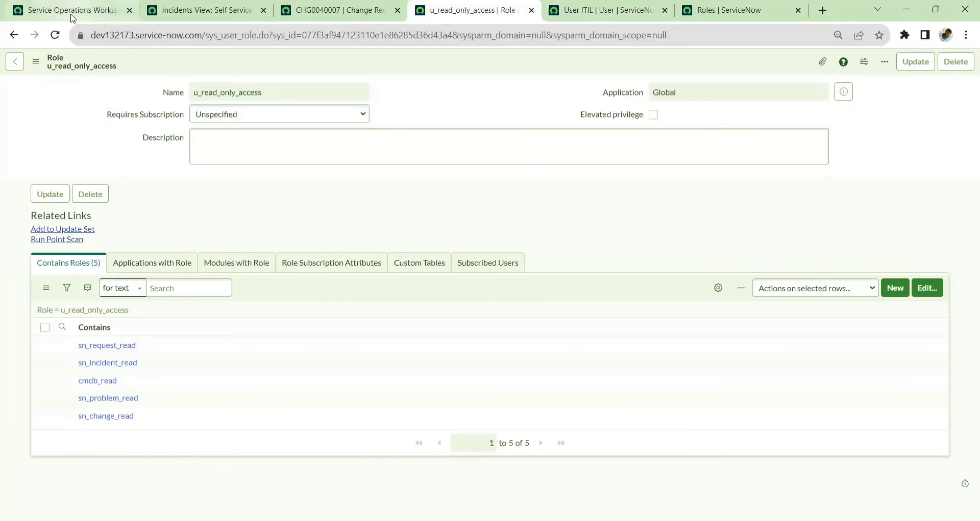
As the impersonated User ITIL, open the Self-Service Incidents list in a new tab and remove all its filter conditions
key(ctrl+1)
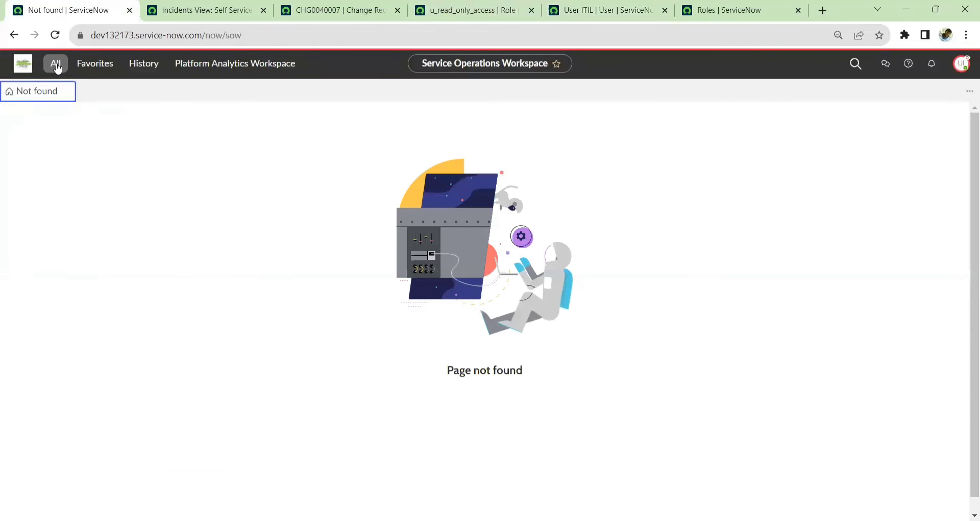
click(55, 69)
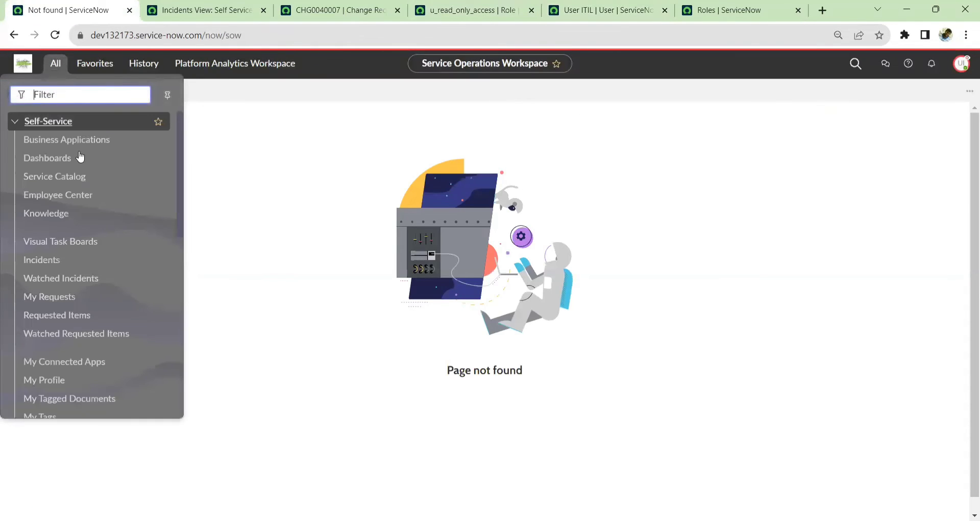
click(46, 260)
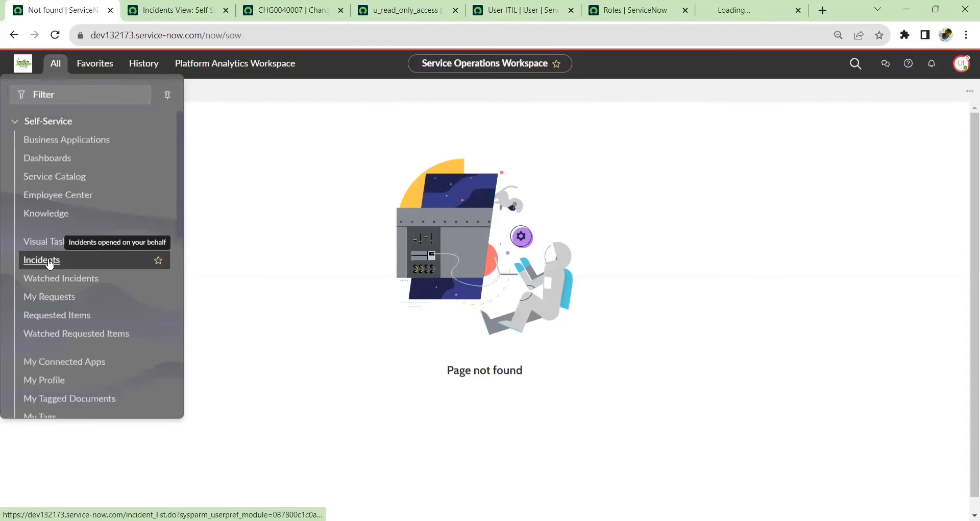
click(740, 12)
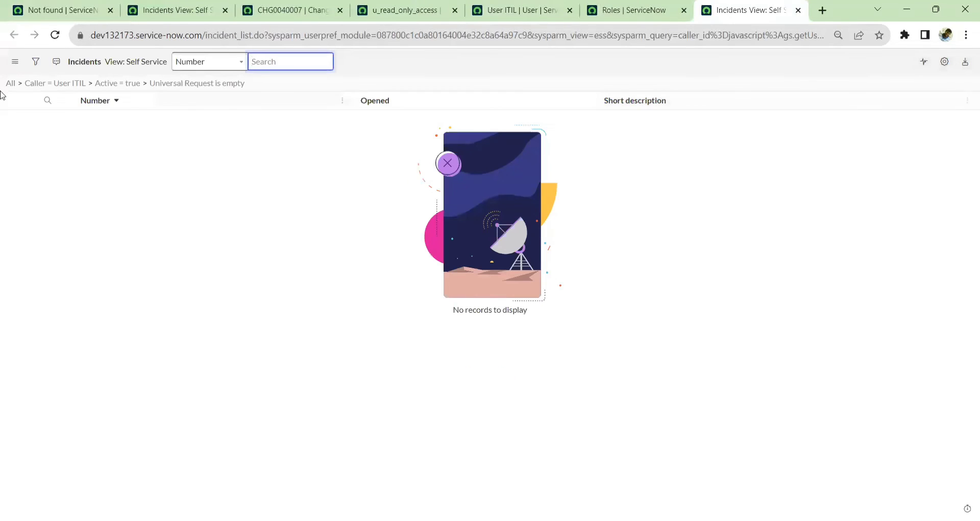
click(18, 83)
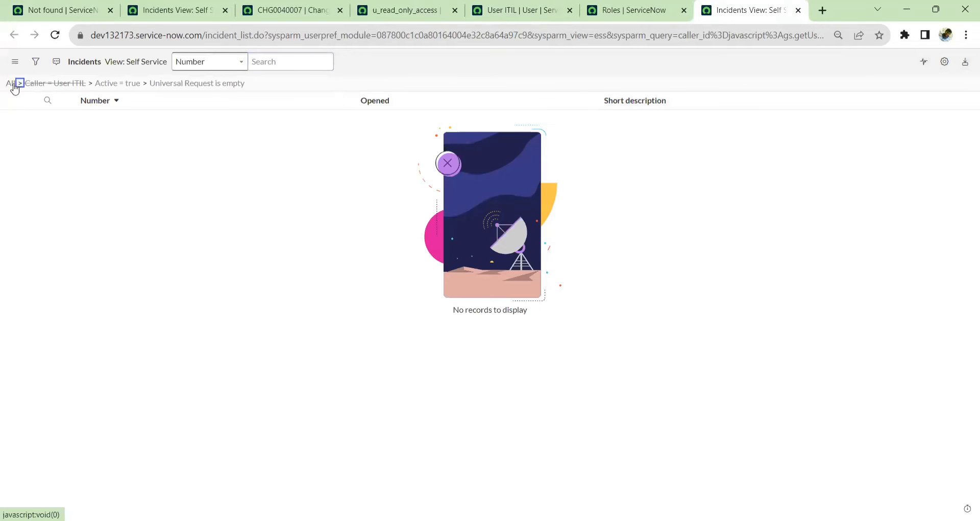
click(11, 85)
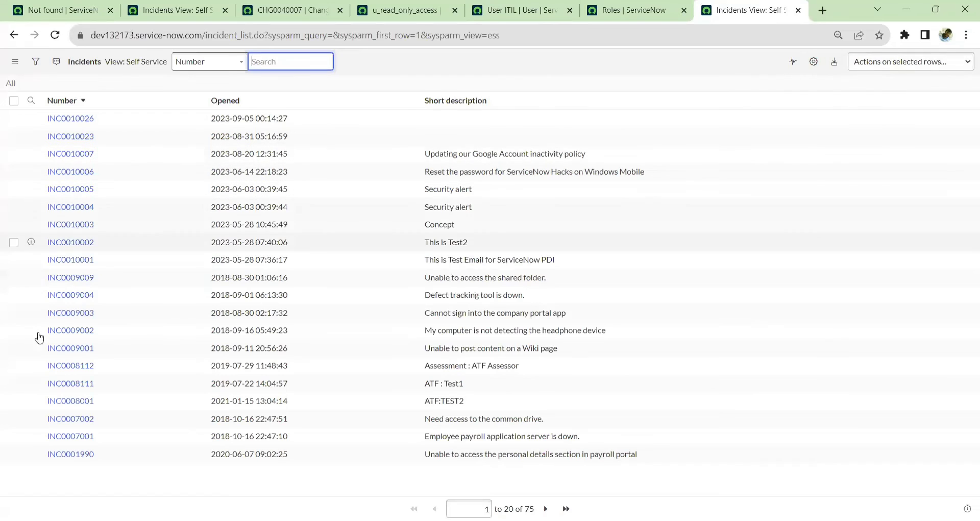
Open incident INC0009004 and switch its form to the Default view
click(71, 295)
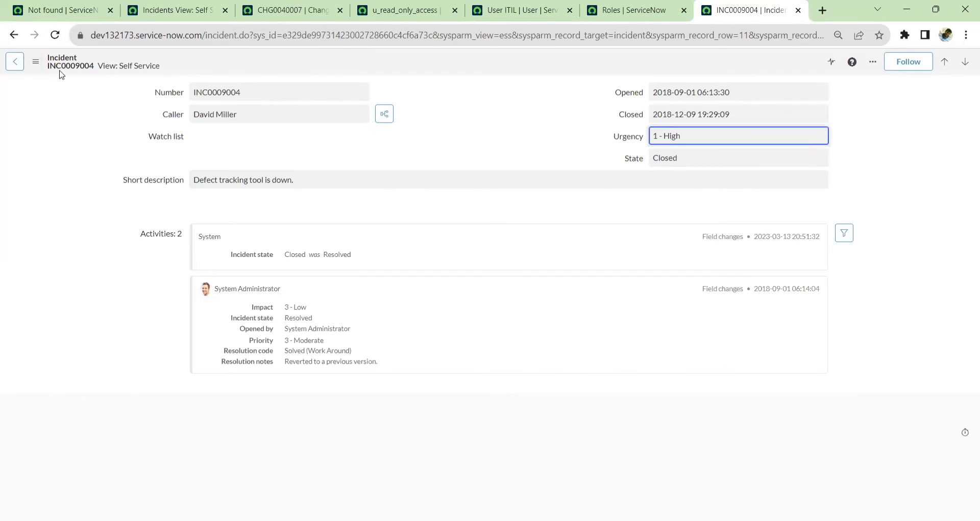
click(36, 62)
mouse_move(82, 140)
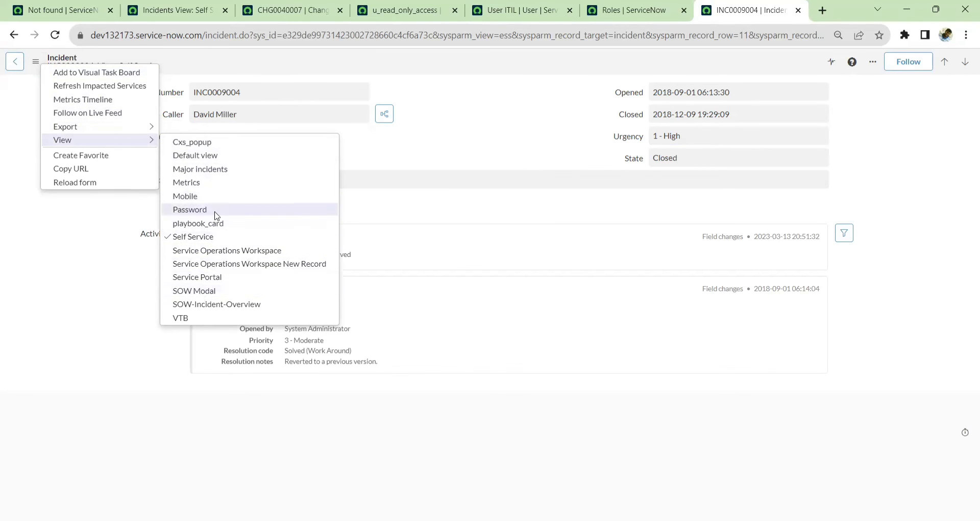
click(203, 156)
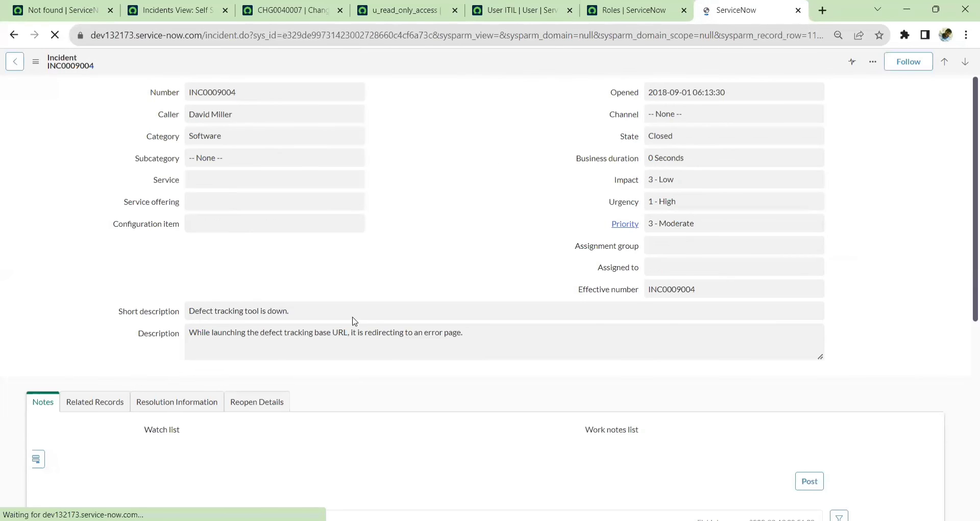
Examine INC0009004's form sections, including Related Records and Reopen Details, for editable fields
scroll(125, 289, down, 6)
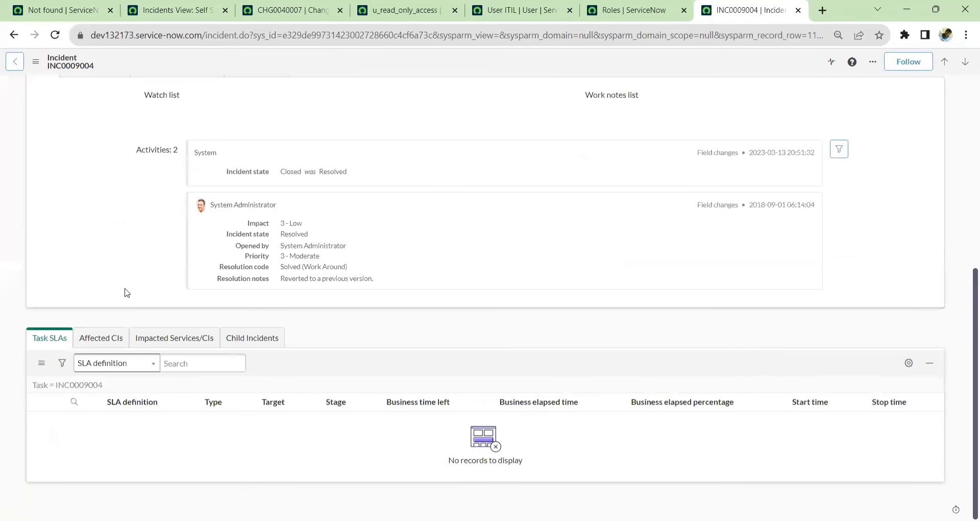
scroll(87, 314, up, 4)
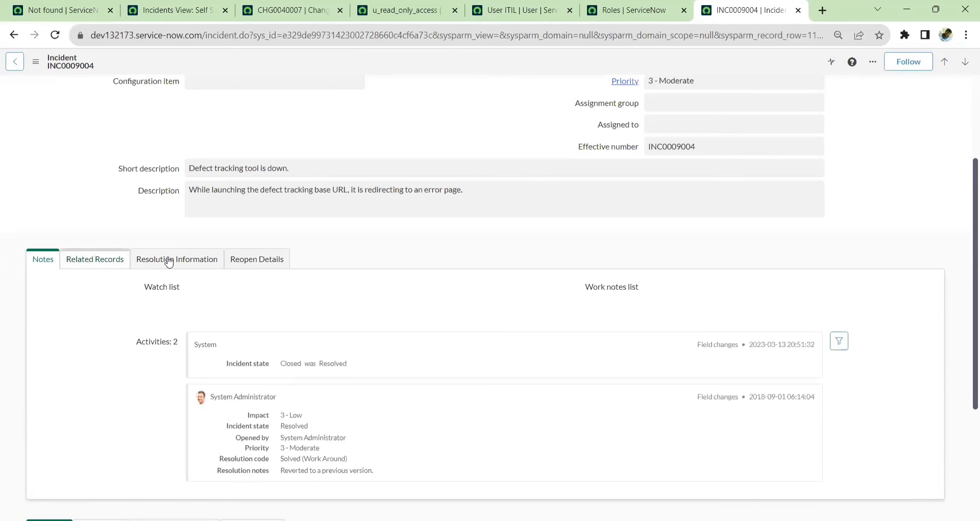
click(103, 262)
click(261, 260)
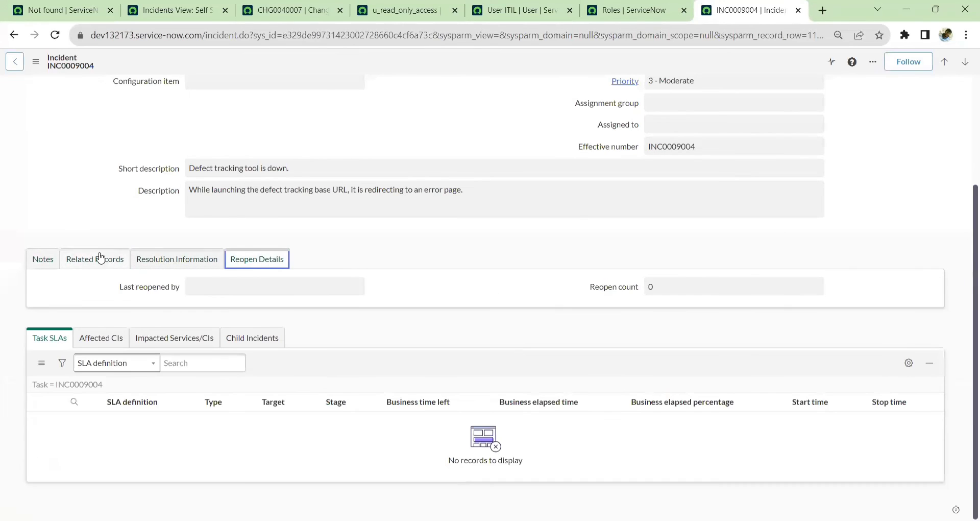
Return to the User ITIL record and examine the snc_read_only entry in its roles list and the user's details
click(490, 10)
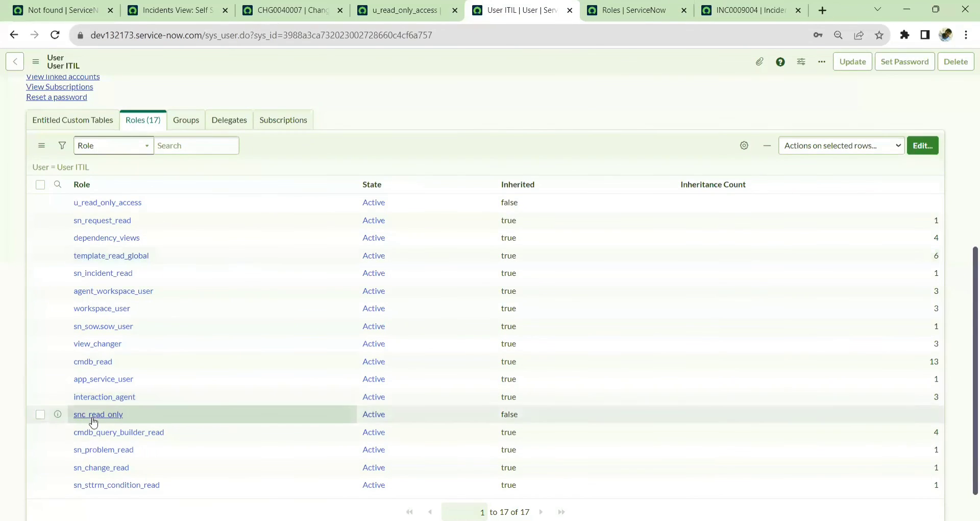
drag(71, 415, 144, 418)
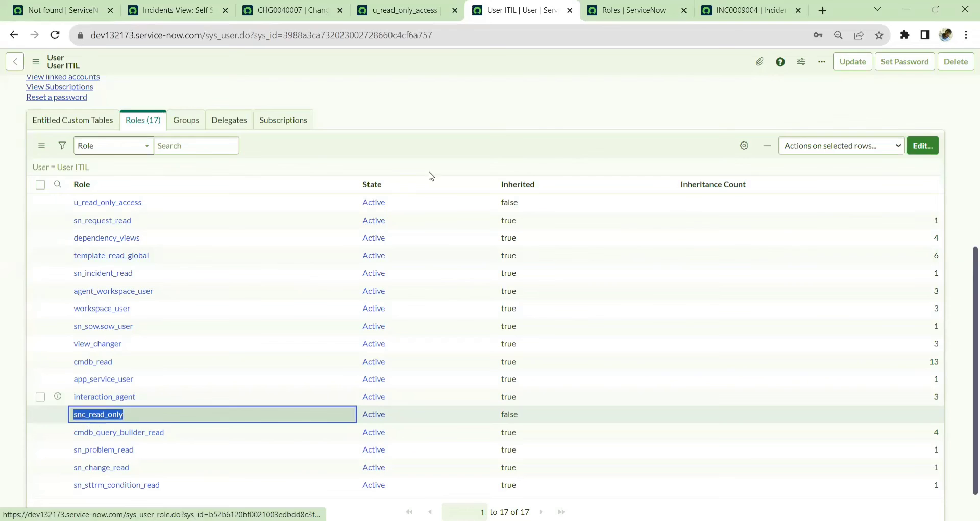
click(466, 107)
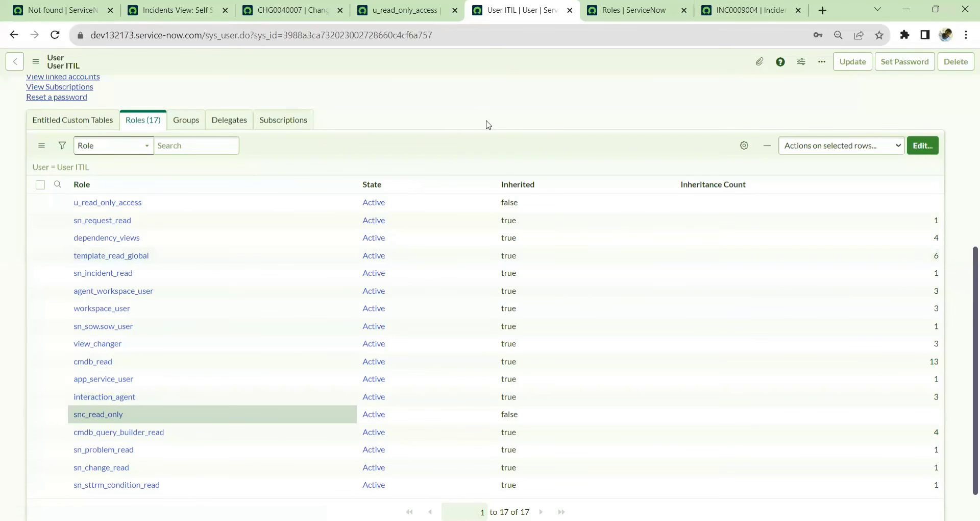
scroll(488, 124, down, 1)
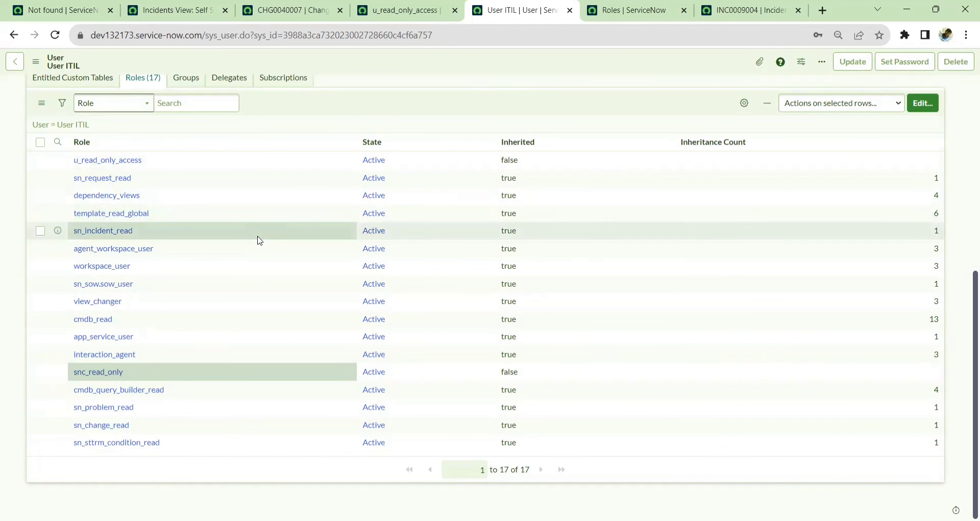
click(98, 374)
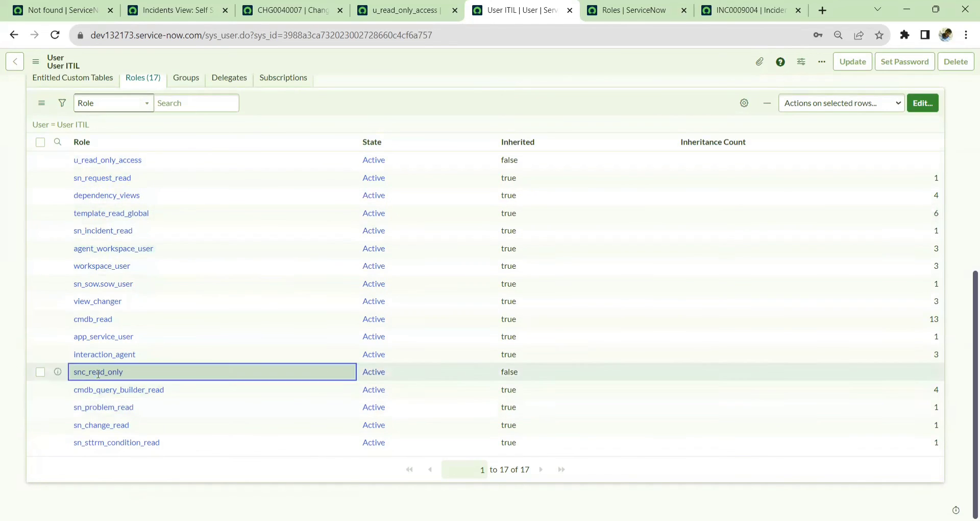
double_click(98, 374)
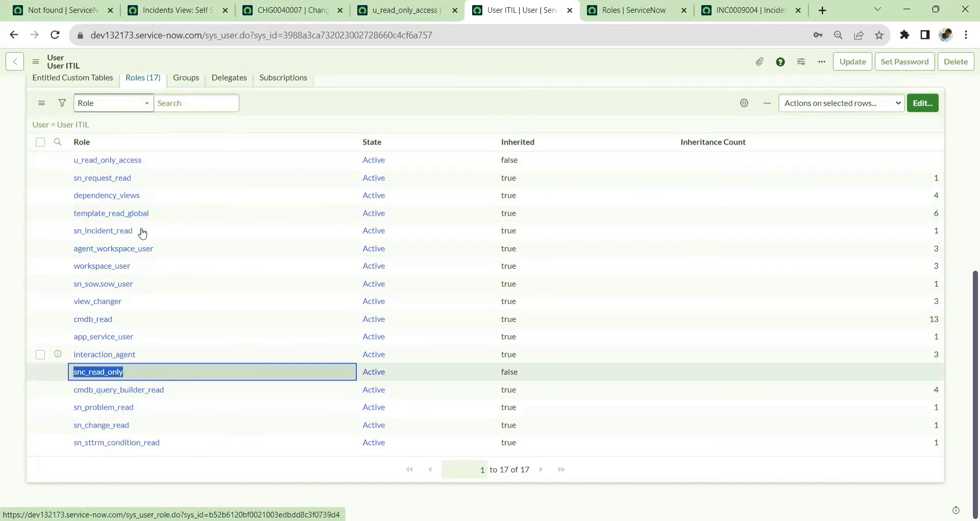
click(113, 481)
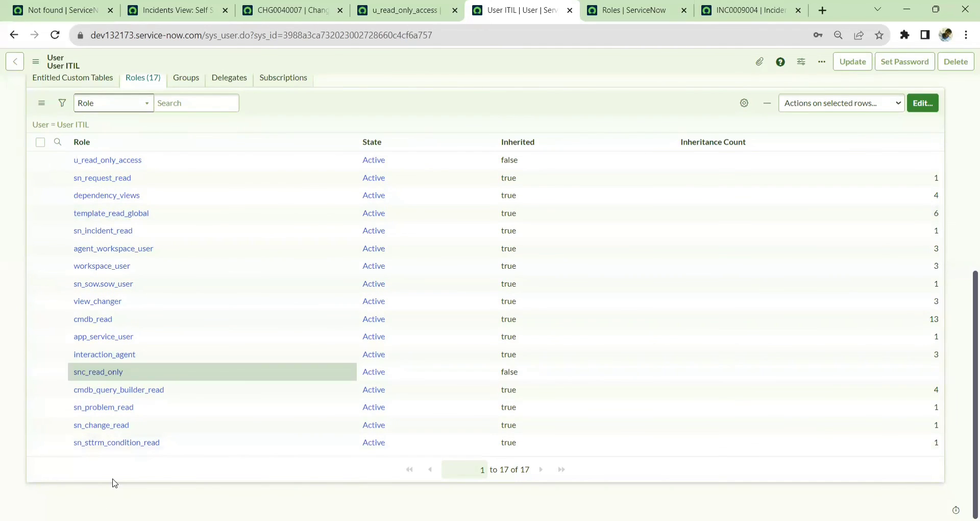
click(71, 376)
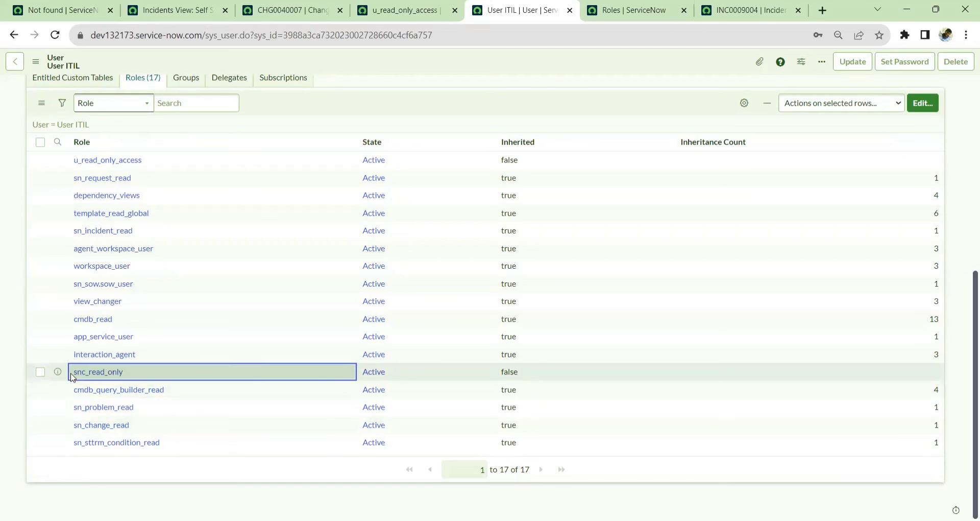
drag(72, 376, 128, 378)
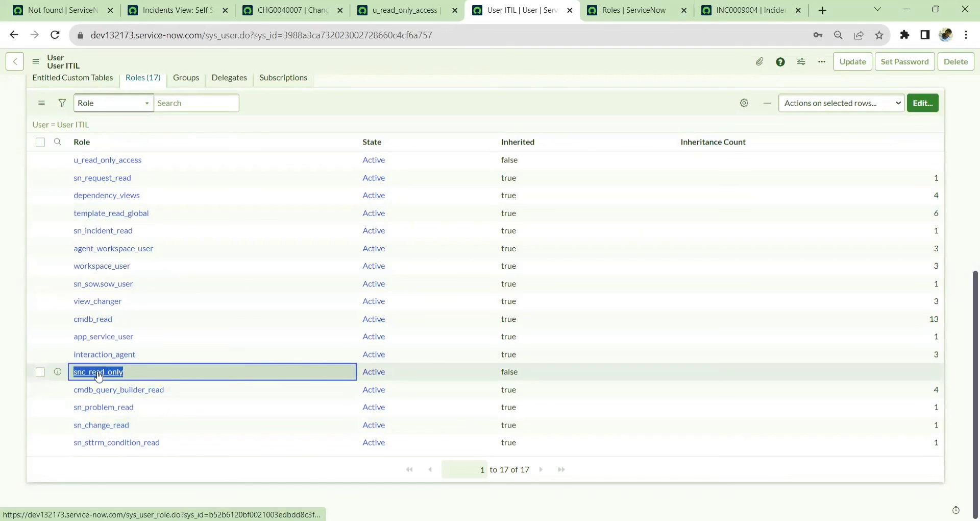
click(463, 103)
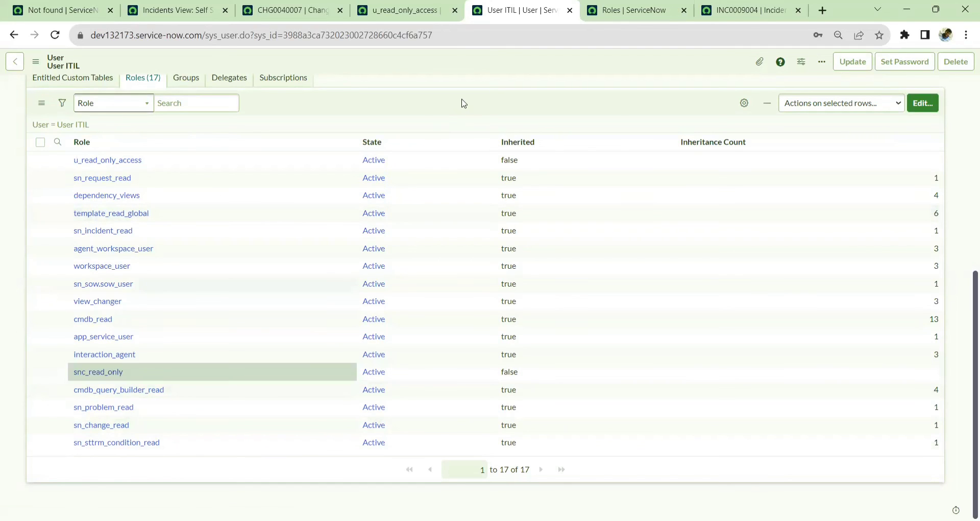
scroll(436, 100, up, 7)
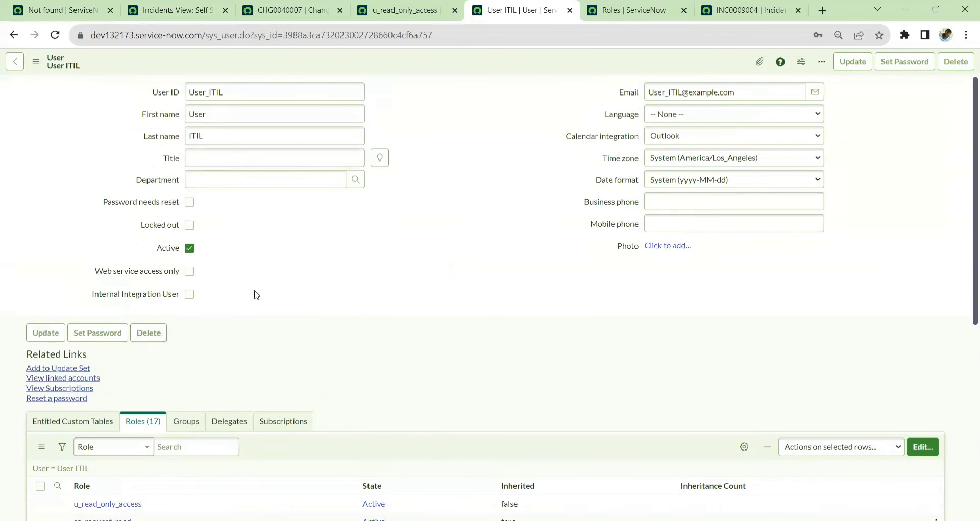
scroll(254, 294, down, 7)
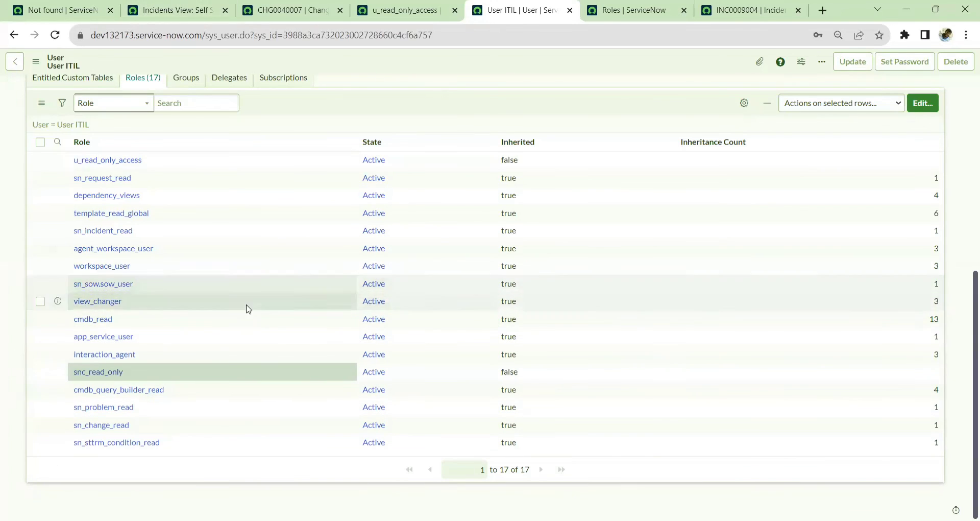
scroll(247, 308, up, 7)
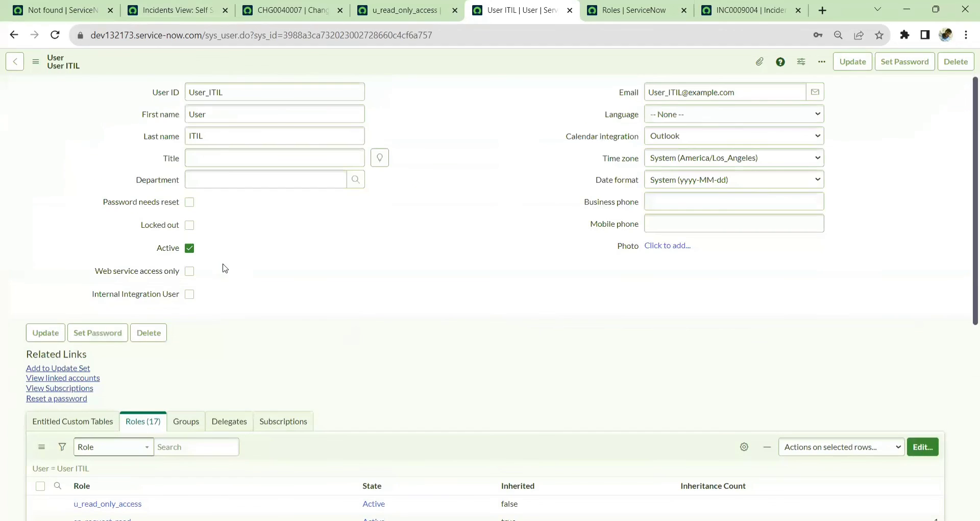
Review the u_read_only_access role record, then recheck snc_read_only in User ITIL's roles list
click(398, 10)
click(168, 96)
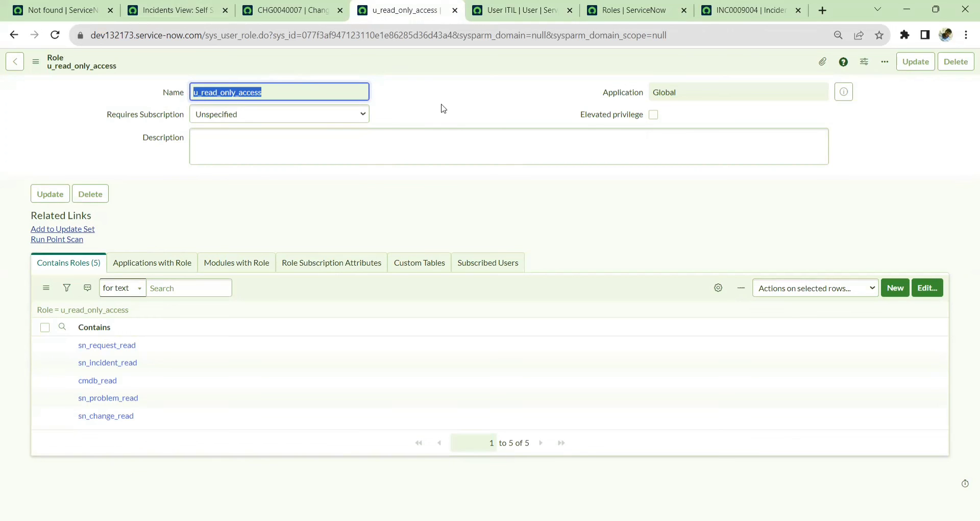
click(502, 15)
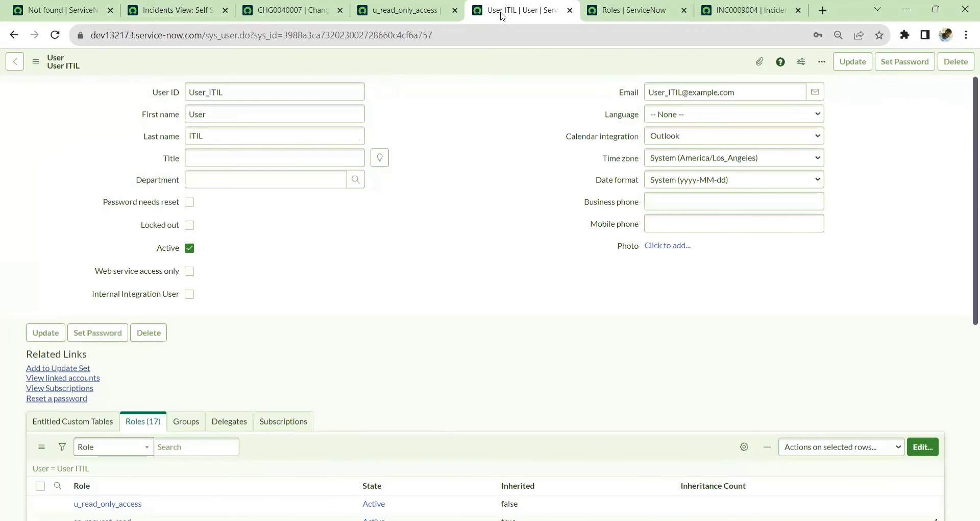
scroll(46, 354, down, 7)
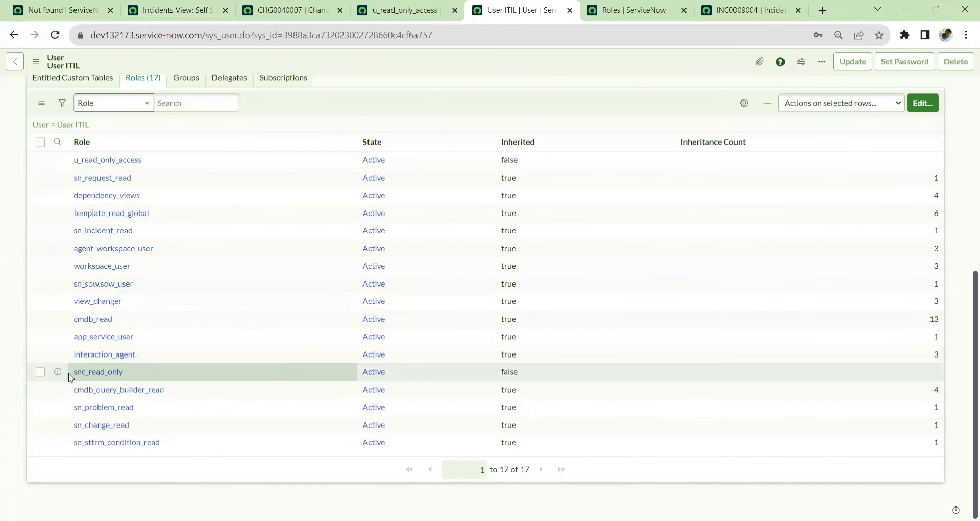
drag(70, 376, 129, 376)
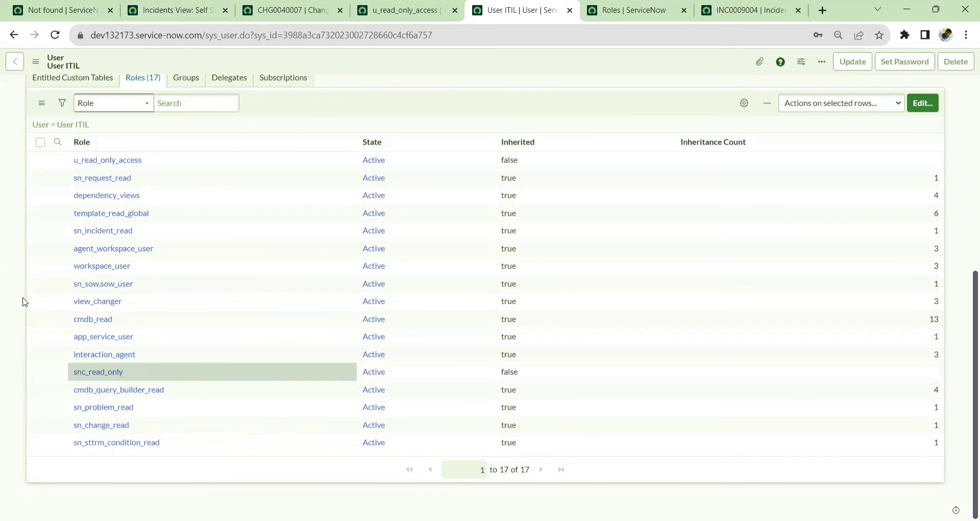
scroll(23, 301, up, 7)
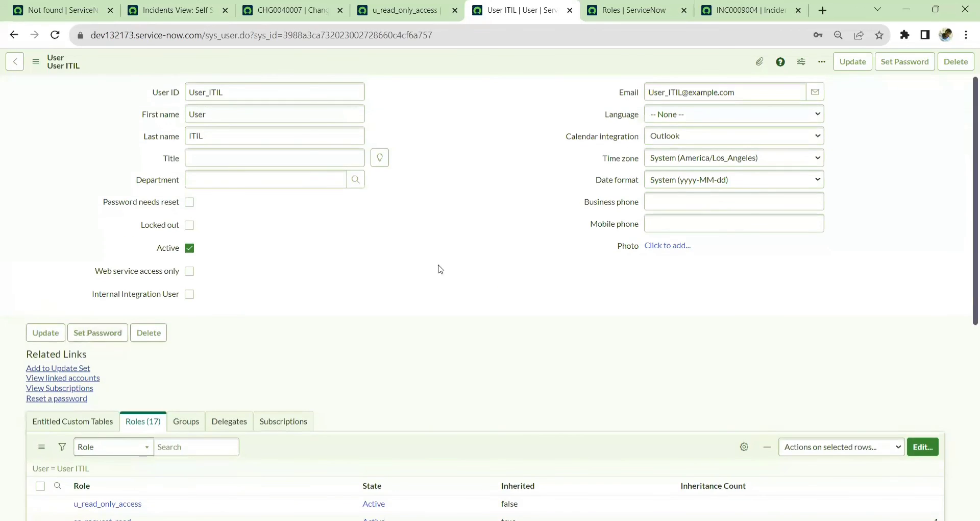
Close the role, user, incident list, change request, Roles and incident tabs, keeping only the main ServiceNow tab
click(432, 11)
click(453, 10)
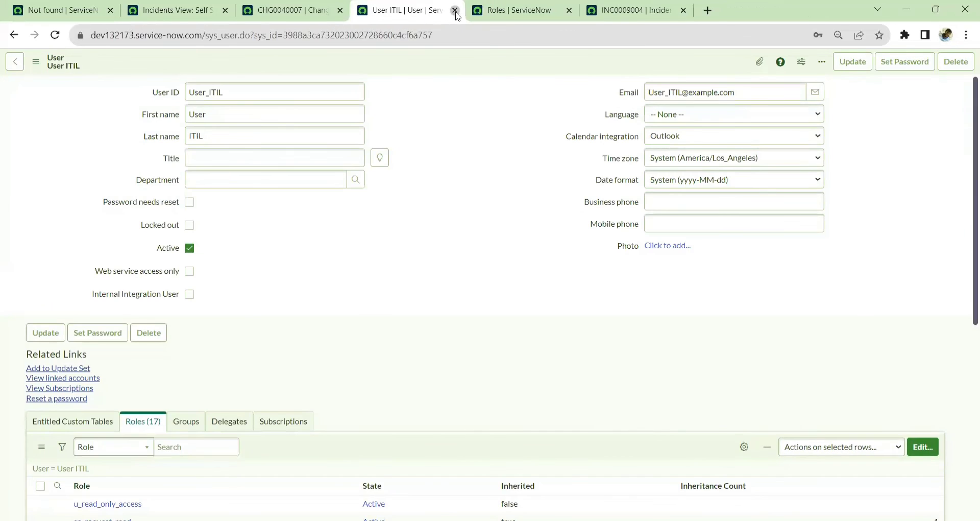
click(453, 10)
click(214, 13)
click(225, 11)
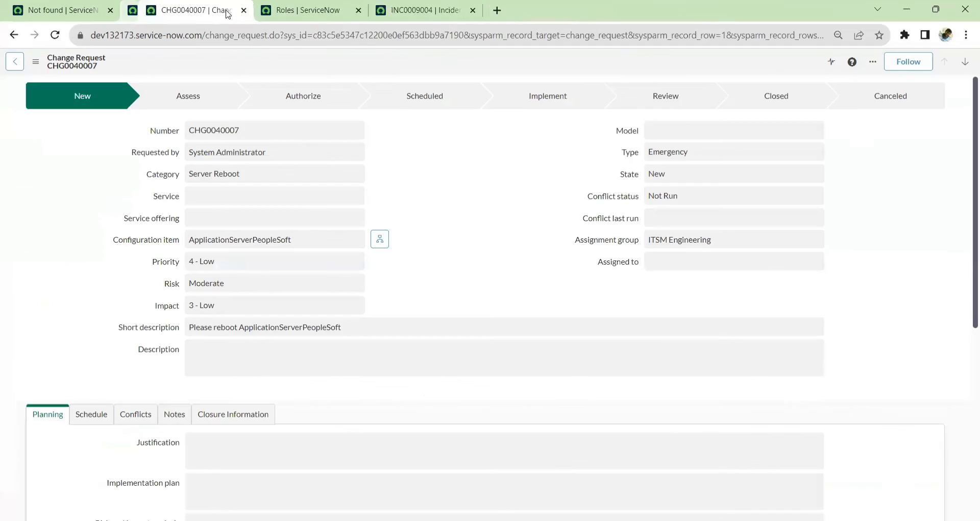
click(225, 11)
click(225, 10)
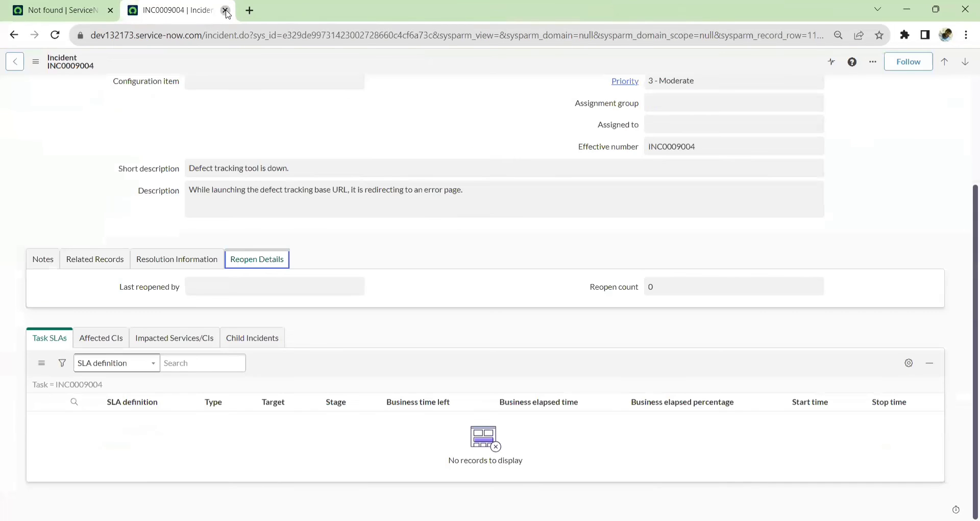
click(225, 11)
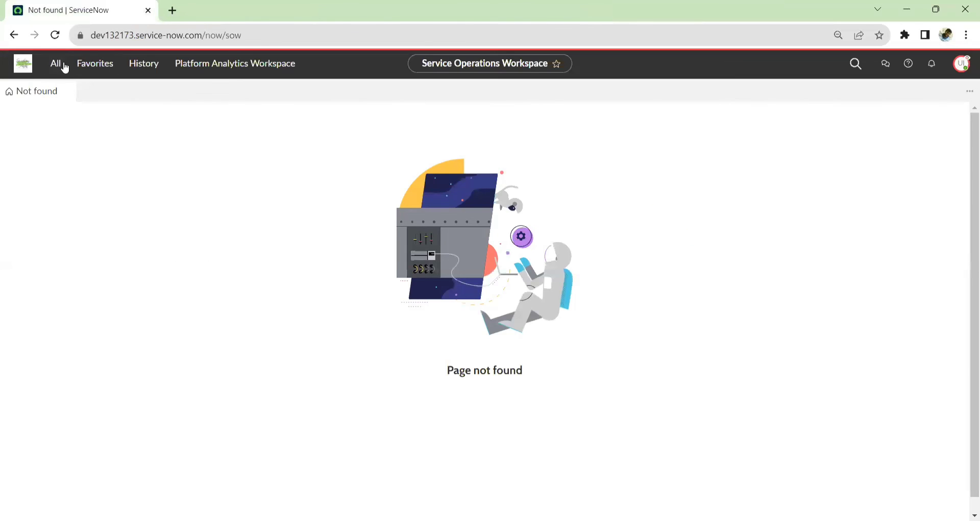
Open the dashboards overview, end the impersonation of User ITIL, and go to the module filter in the administrator's navigator
click(64, 67)
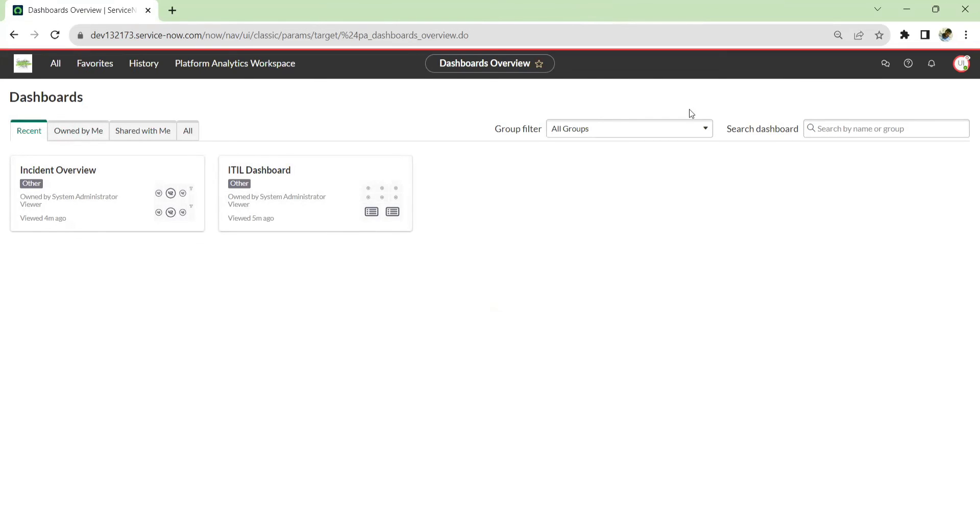
click(959, 65)
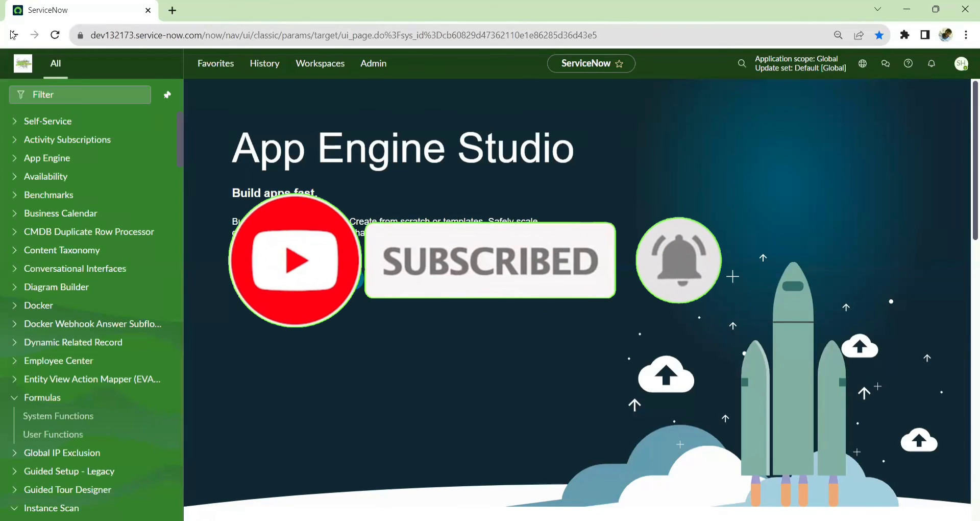
click(64, 94)
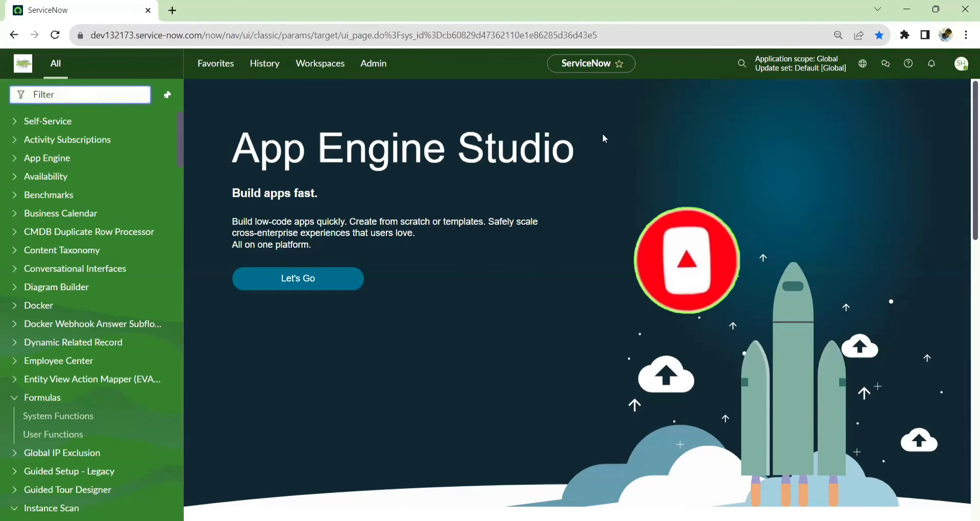